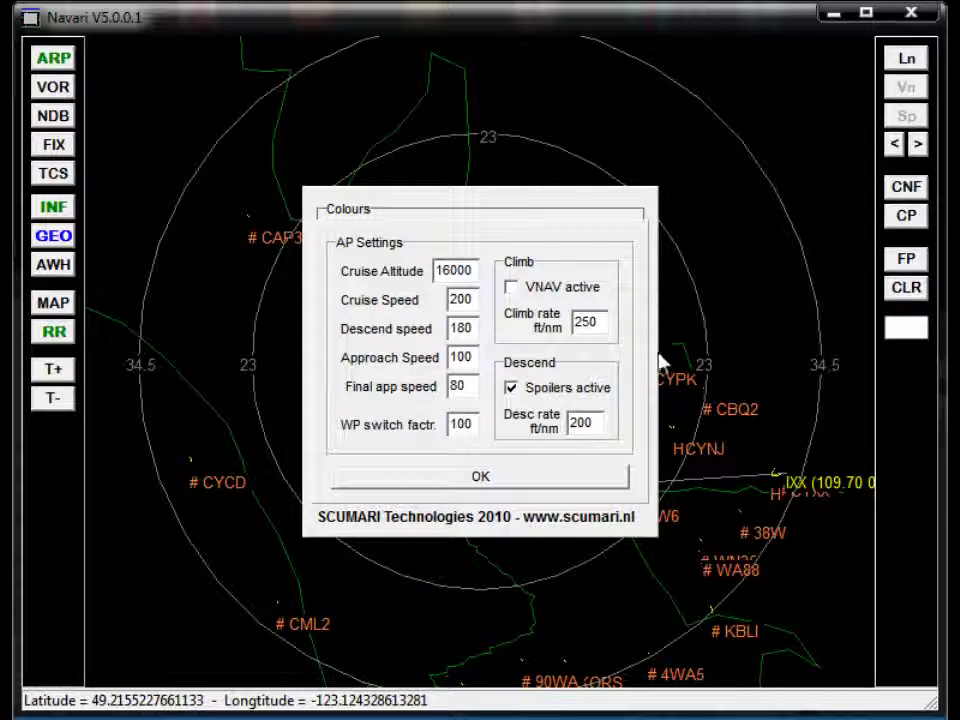
# Accept the autopilot settings (16000 ft cruise, 200 ft/nm descent) and close the configuration dialog.
pyautogui.click(476, 482)
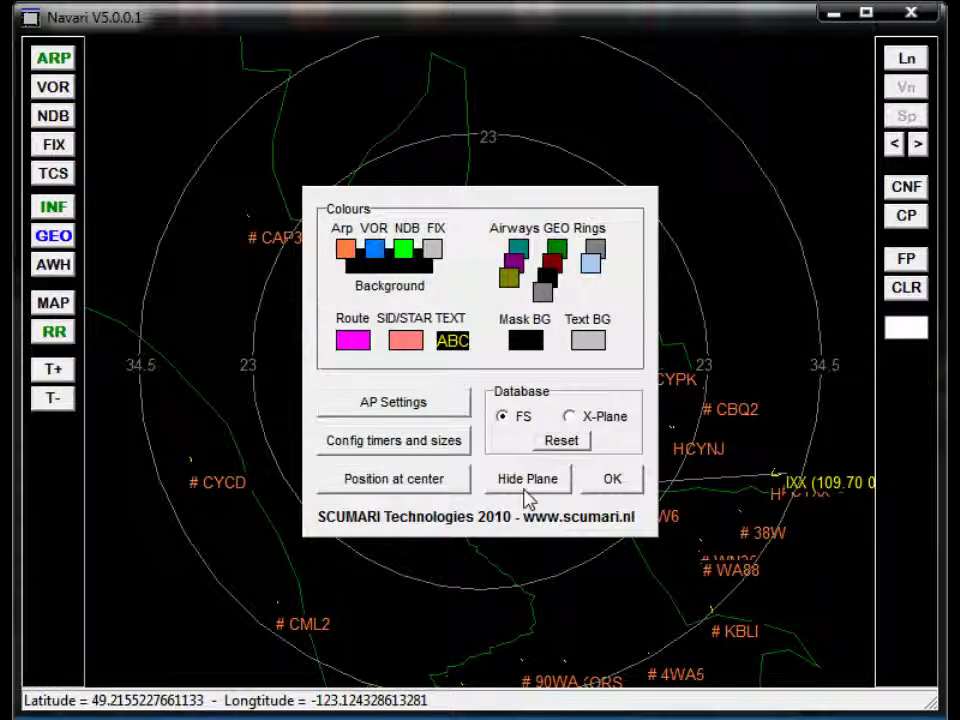
pyautogui.click(610, 482)
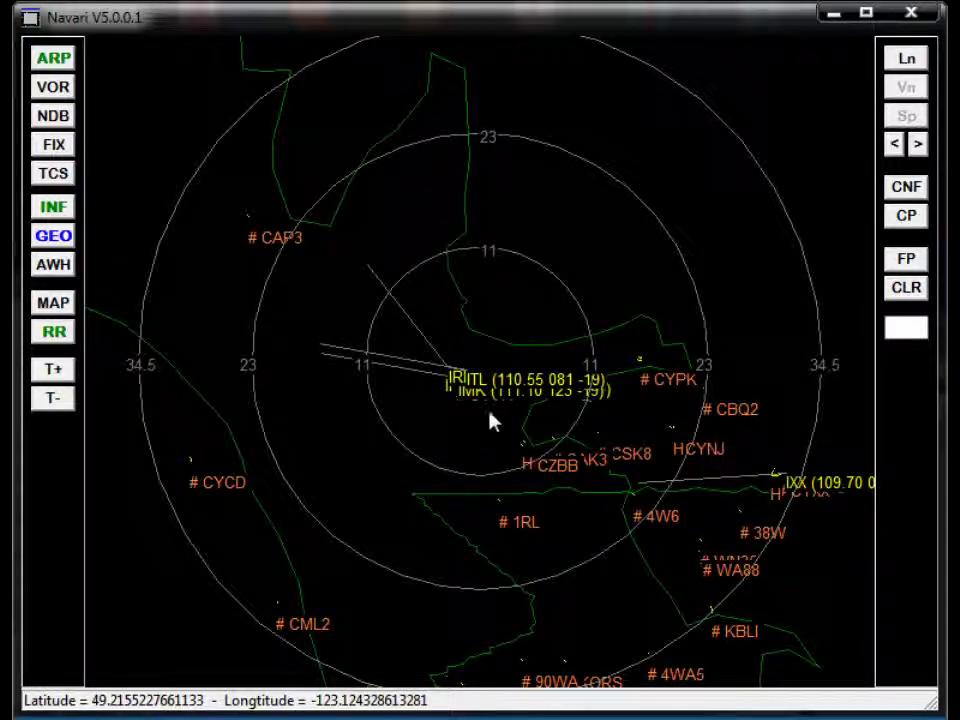
# Pan the map southwest from Vancouver until CAM3 and CML2 sit near the centre, with CYYJ to the east.
pyautogui.click(200, 550)
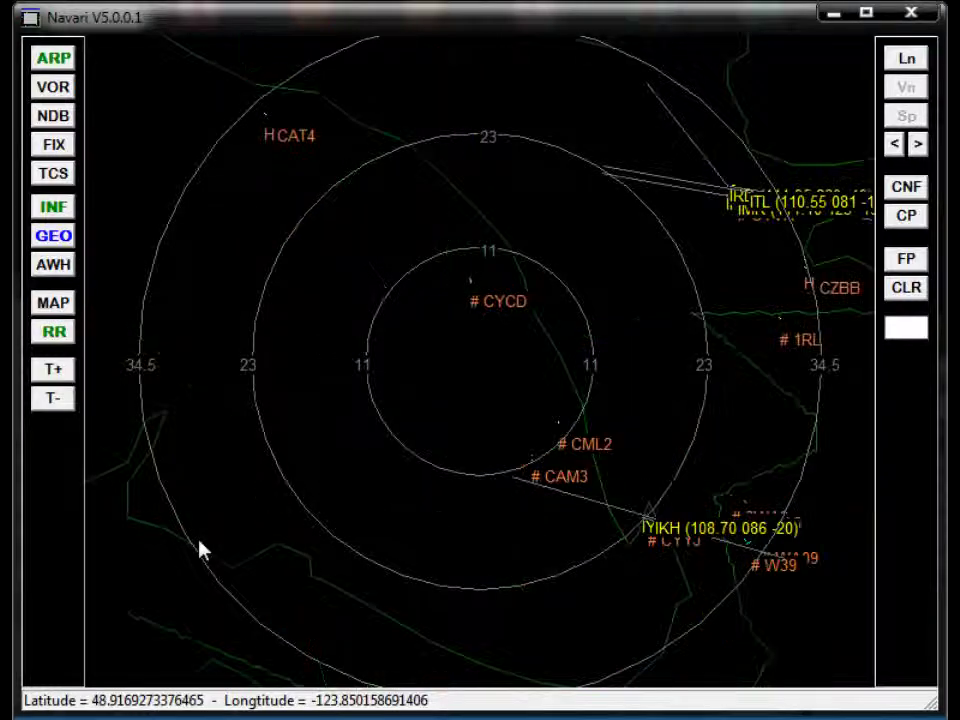
pyautogui.click(214, 598)
pyautogui.click(737, 614)
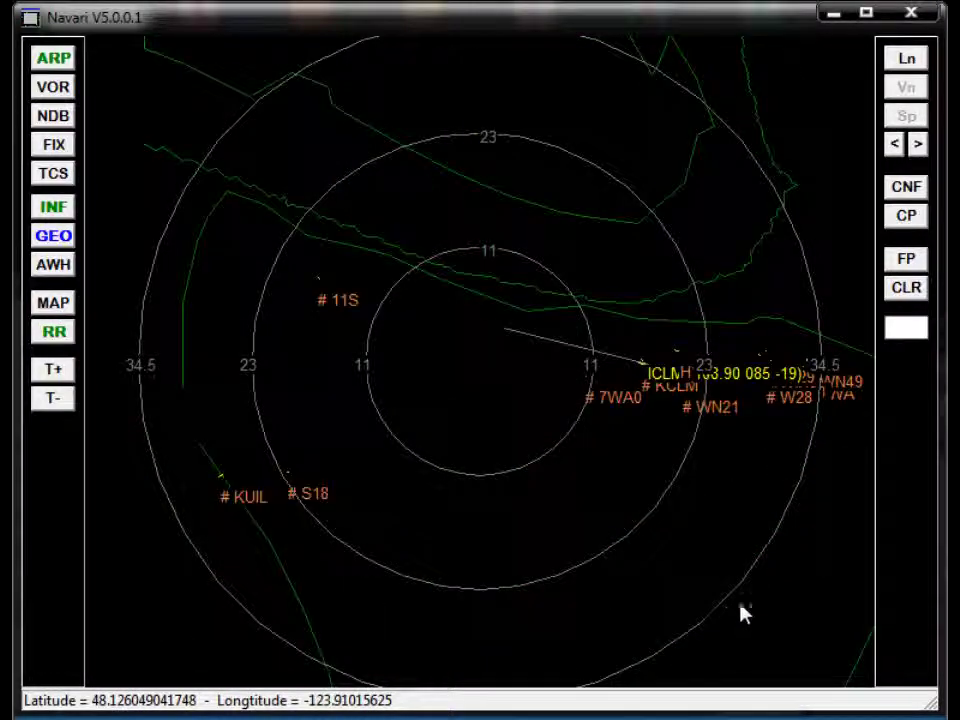
pyautogui.click(795, 385)
pyautogui.click(800, 268)
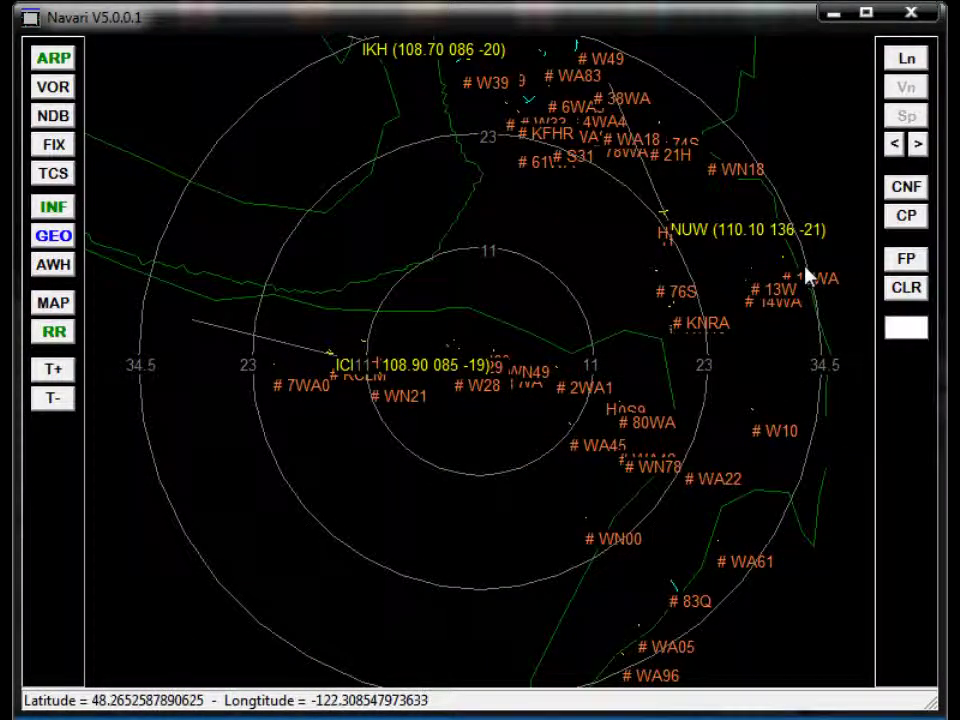
pyautogui.click(752, 112)
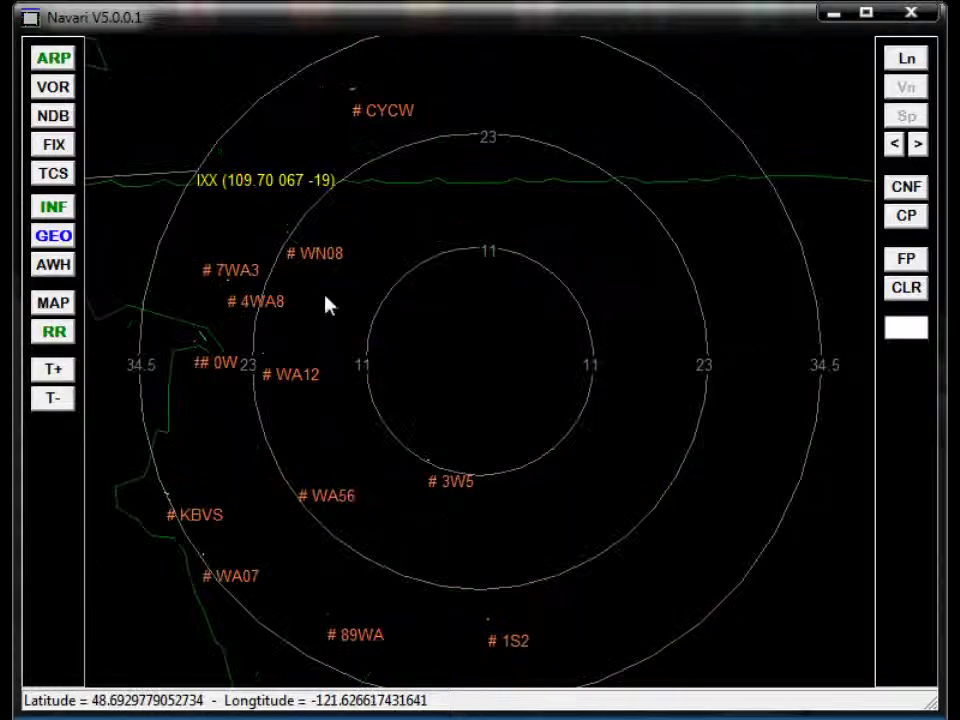
pyautogui.click(152, 410)
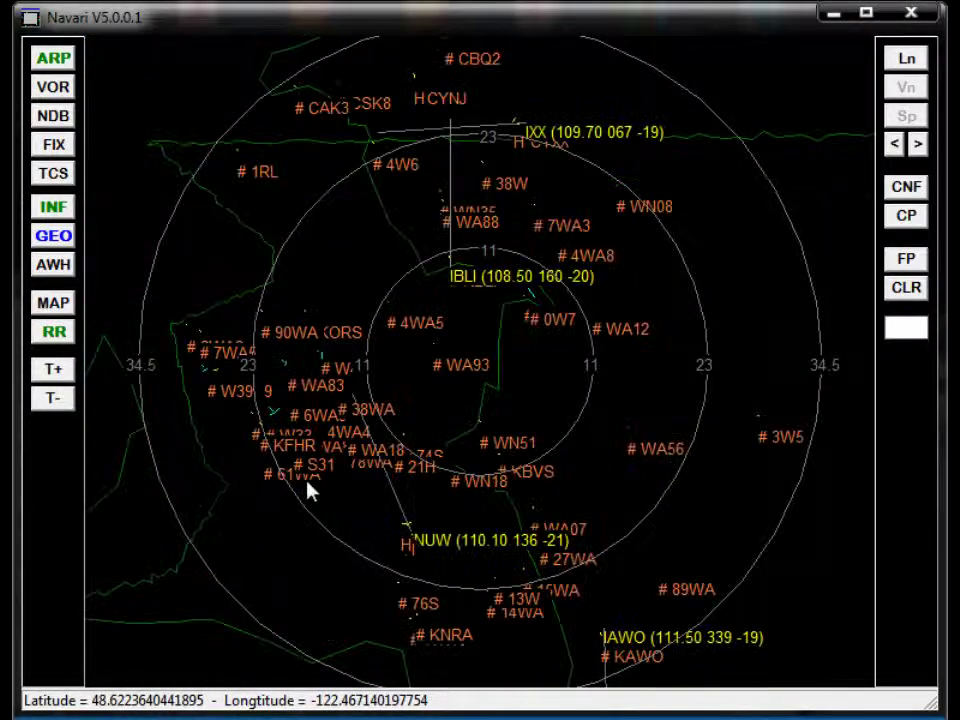
pyautogui.click(252, 455)
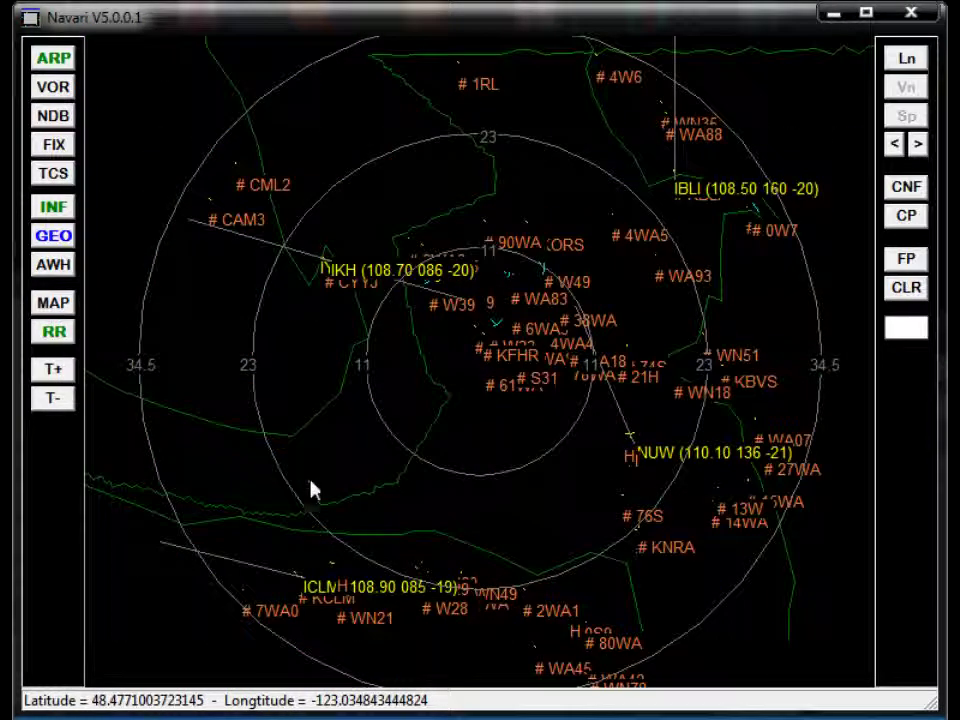
pyautogui.click(350, 380)
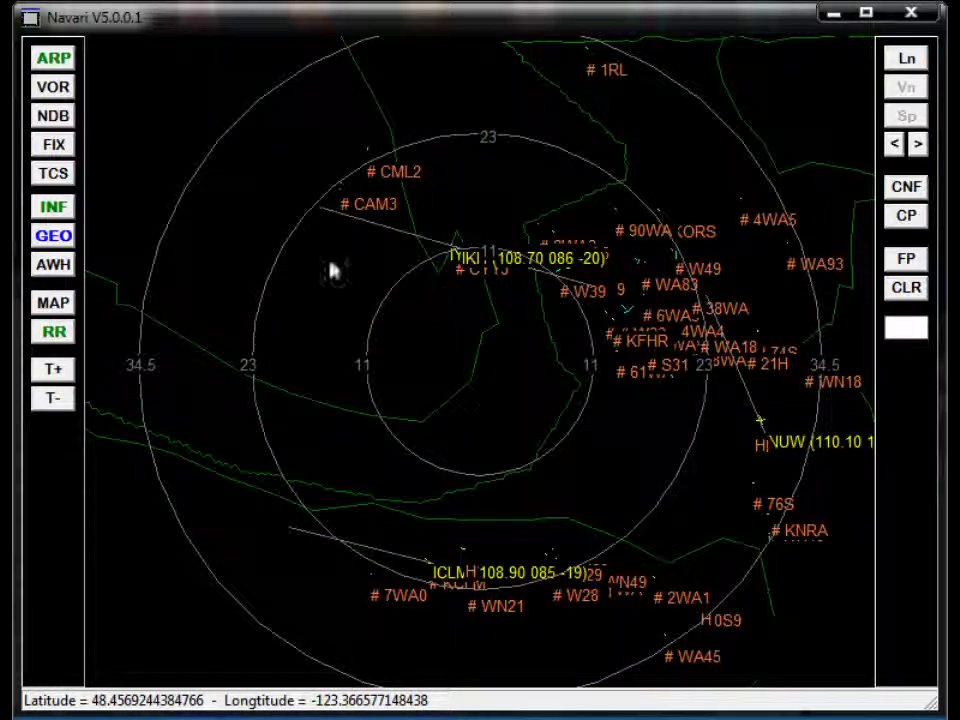
pyautogui.click(305, 268)
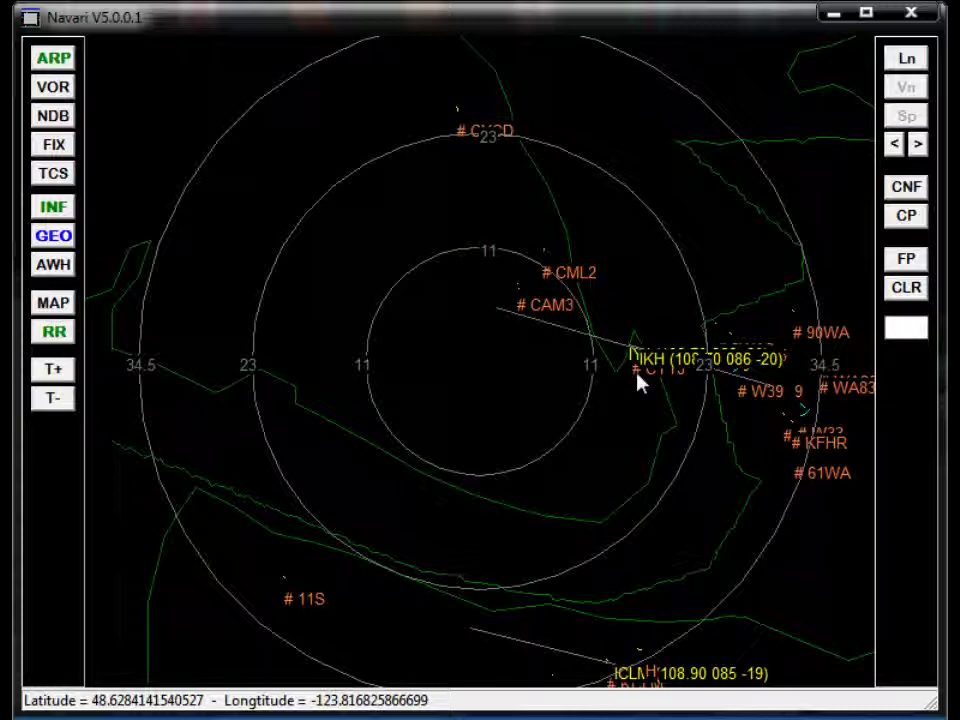
pyautogui.moveTo(636, 381)
pyautogui.click(215, 260)
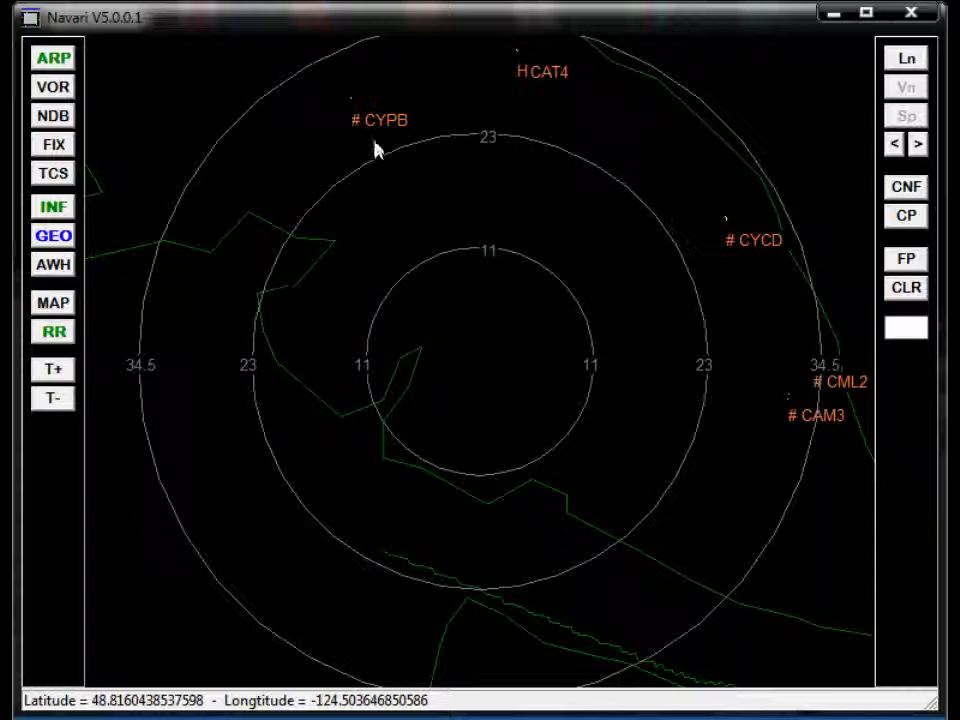
# Show fixes and airways, and add 49N24, LEXEG, OMODO and AVUMU to the route from CYPB.
pyautogui.click(357, 126)
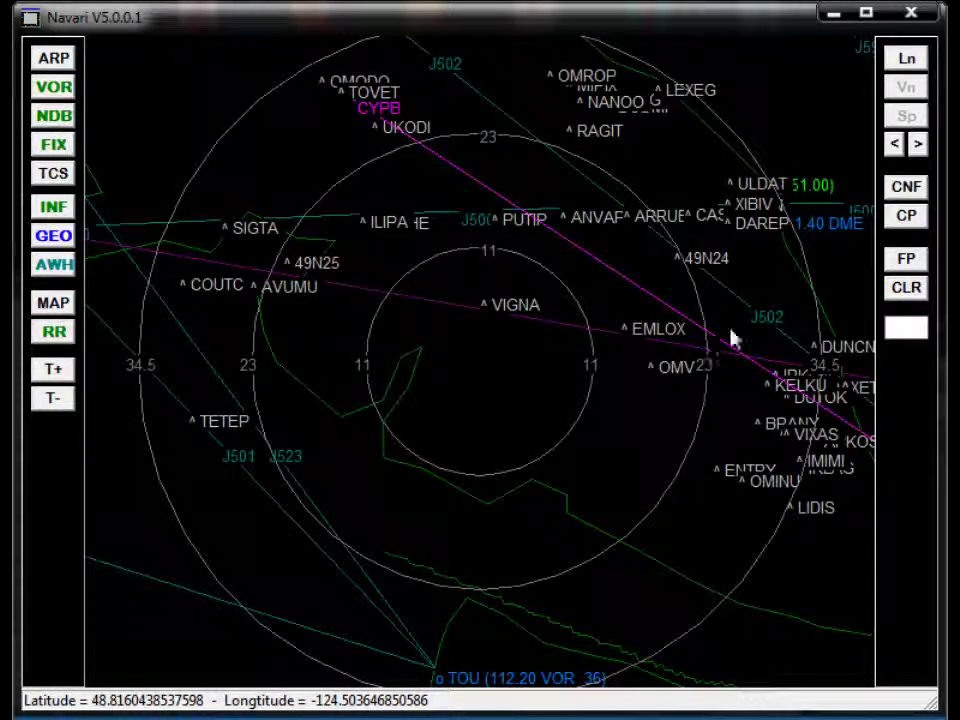
pyautogui.click(678, 264)
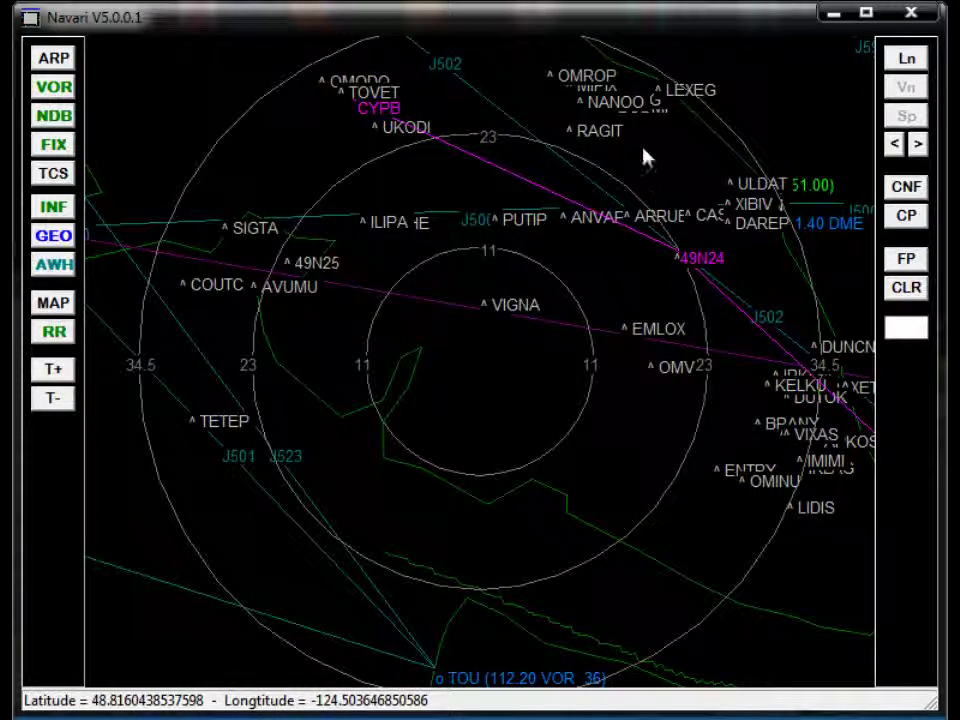
pyautogui.click(660, 98)
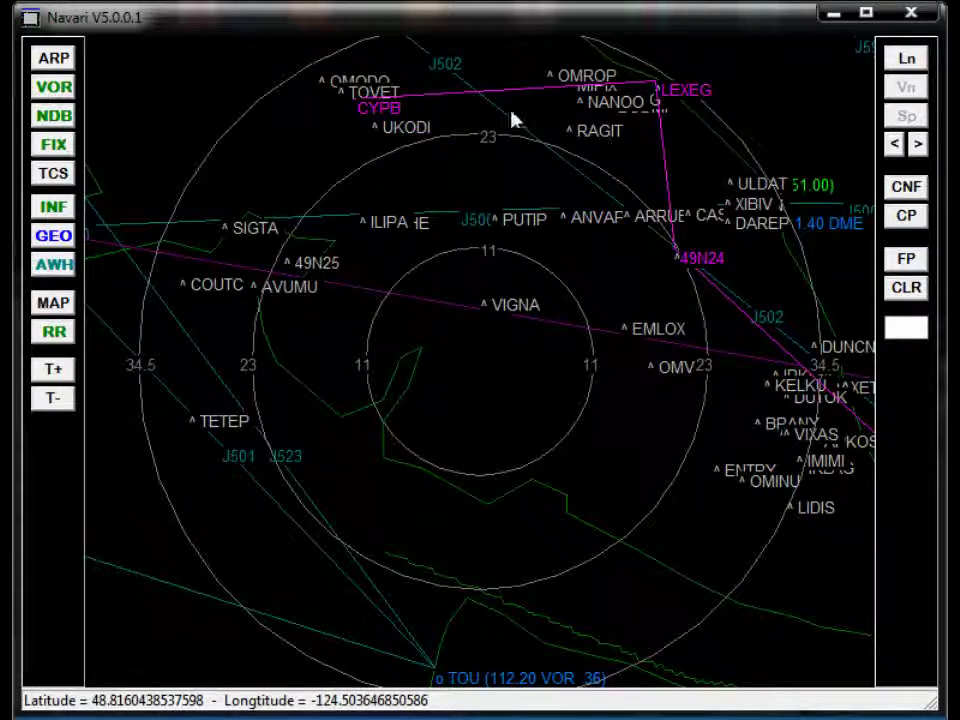
pyautogui.click(332, 90)
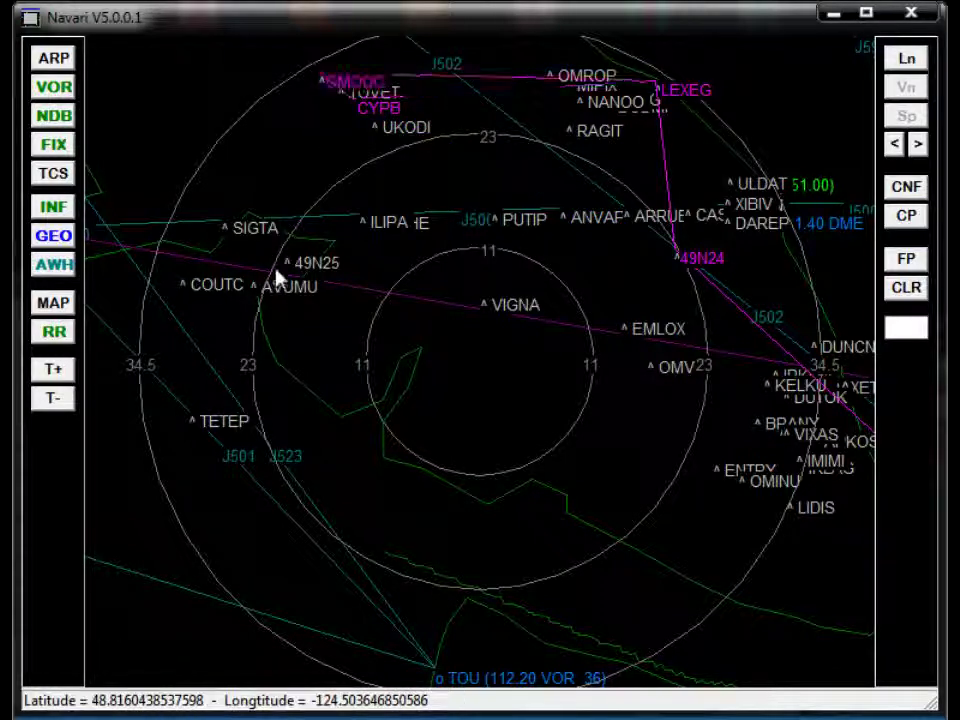
pyautogui.click(262, 310)
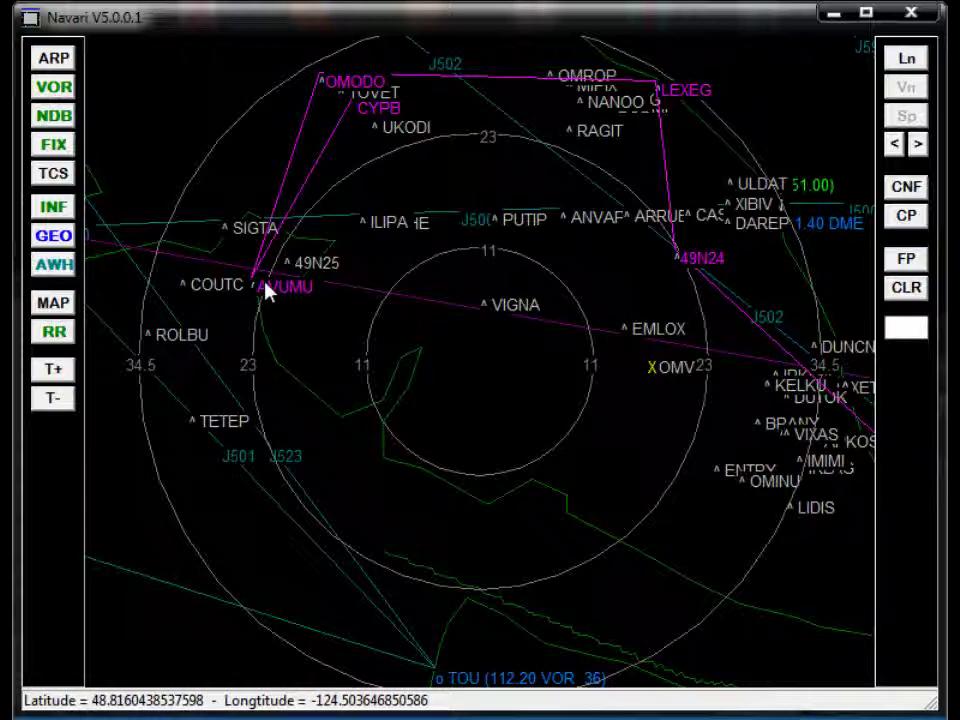
# Recentre on 49N24 and delete OMODO and LEXEG from the route.
pyautogui.scroll(1, 268, 290)
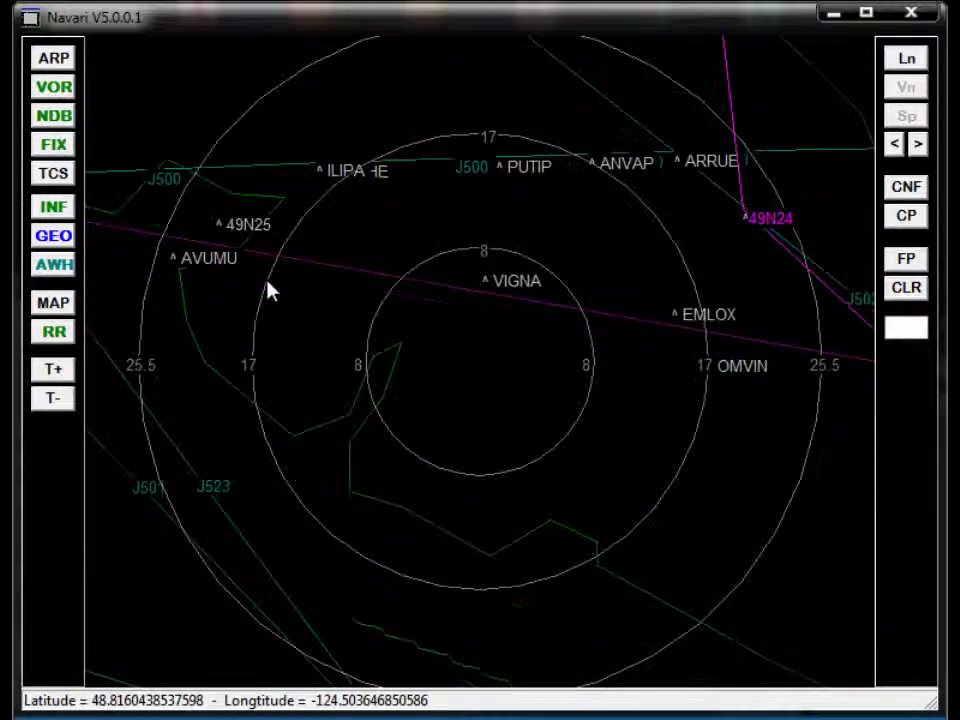
pyautogui.click(754, 236)
pyautogui.scroll(-2, 456, 300)
pyautogui.press('Delete')
pyautogui.press('Delete')
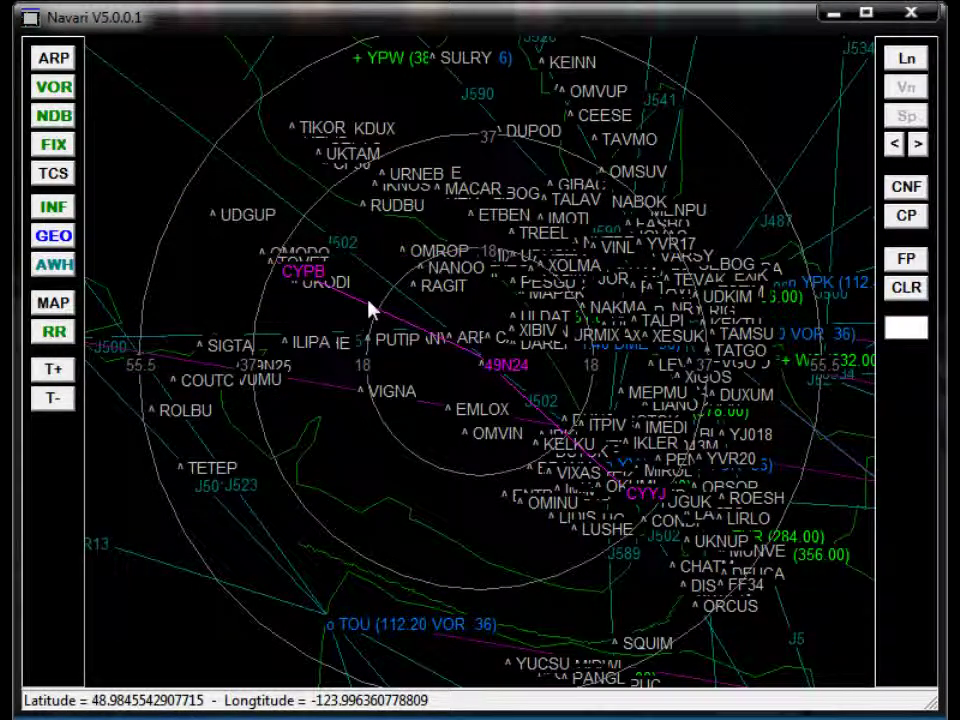
pyautogui.press('Delete')
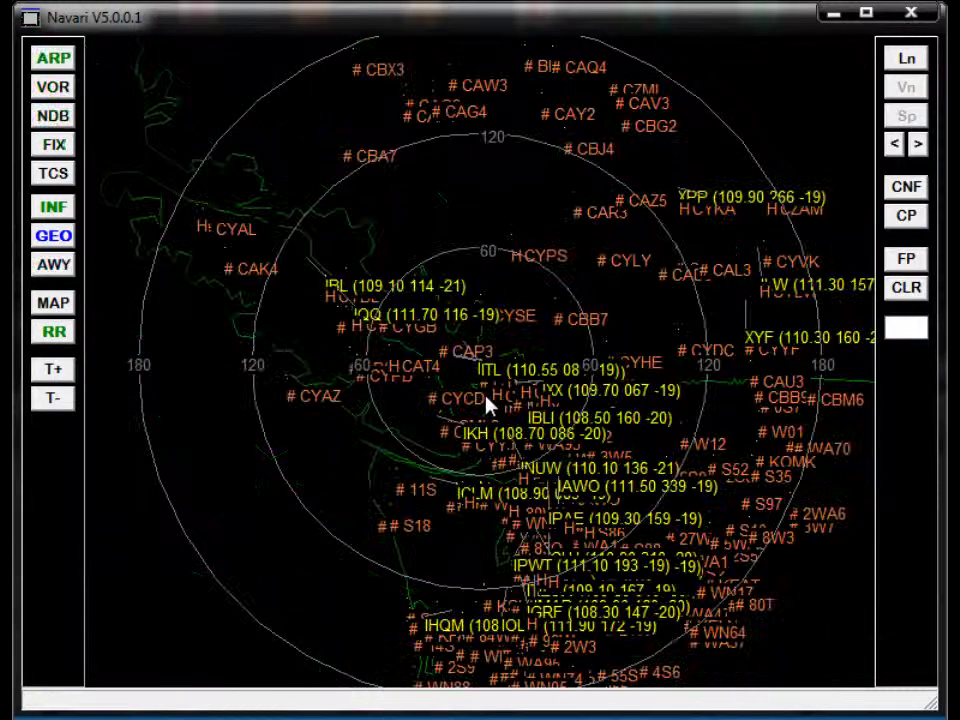
pyautogui.scroll(3, 488, 396)
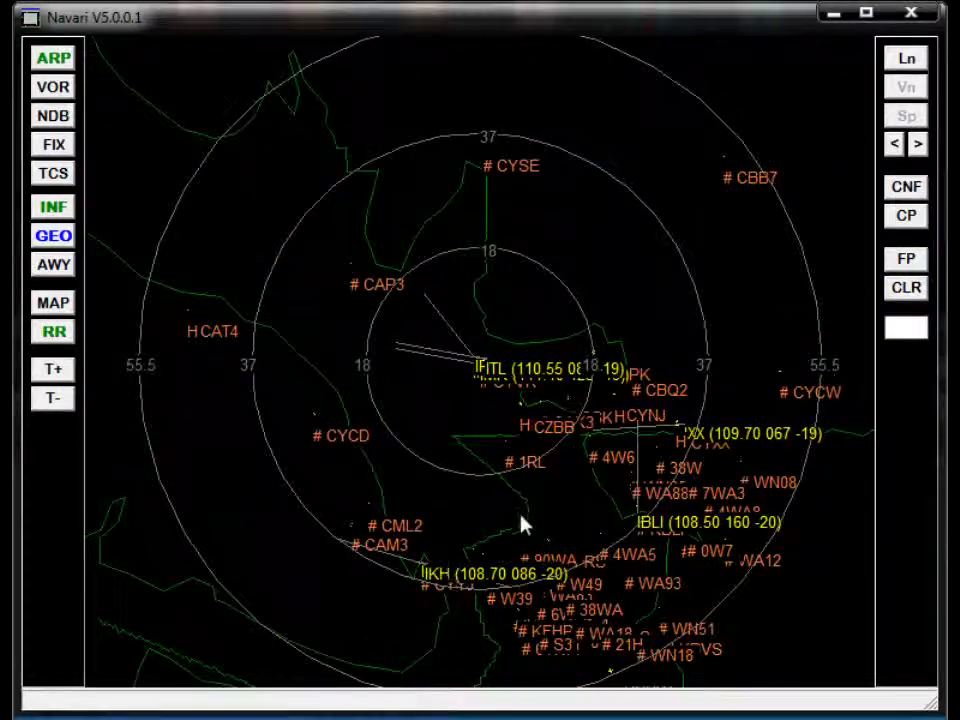
# Pick CYVR, recentre on YBL, and switch the map layers to VORs, NDBs, fixes and airways.
pyautogui.scroll(1, 500, 405)
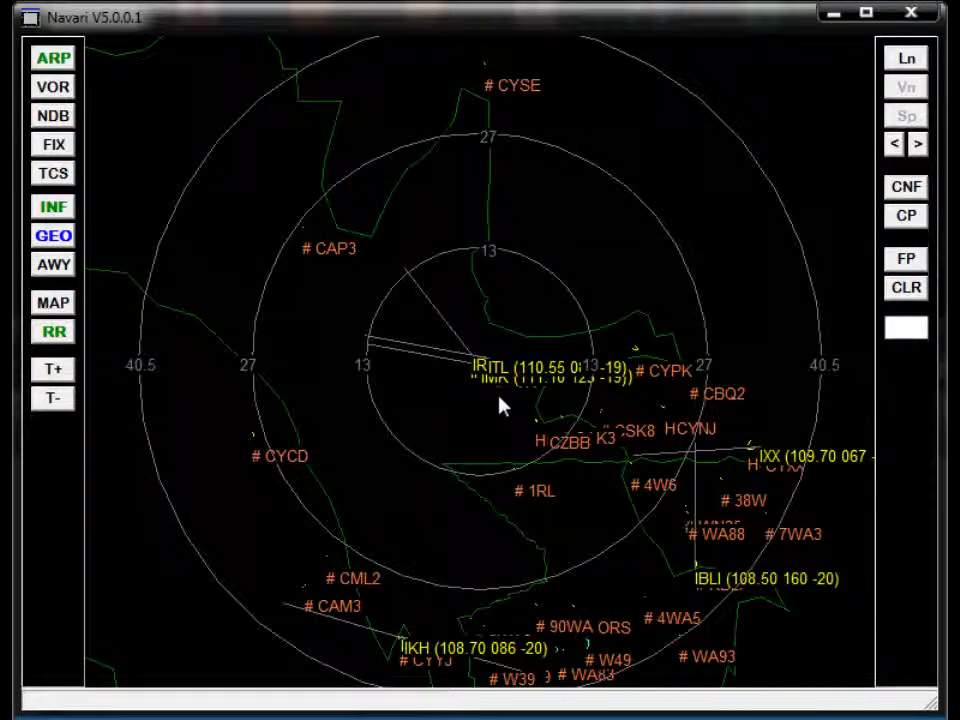
pyautogui.scroll(1, 501, 405)
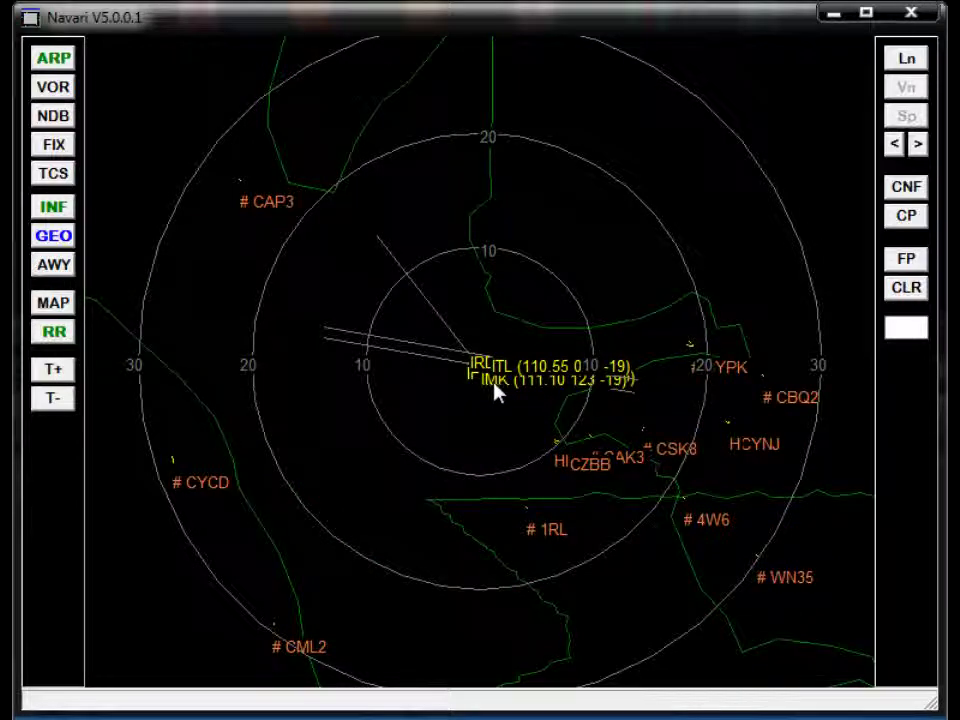
pyautogui.click(493, 384)
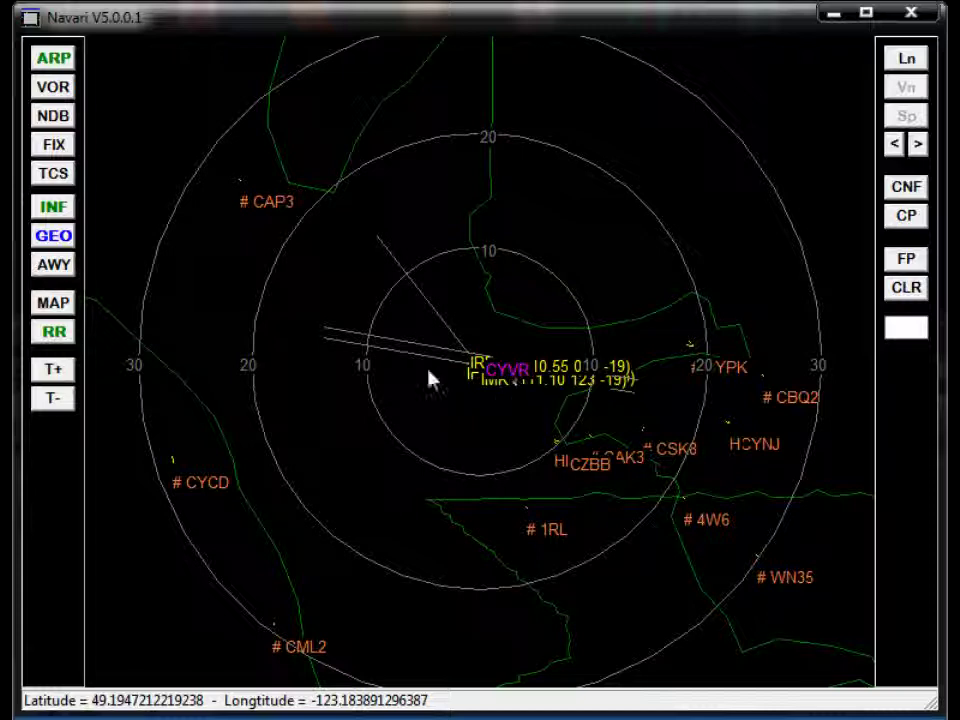
pyautogui.scroll(-2, 264, 373)
pyautogui.click(174, 287)
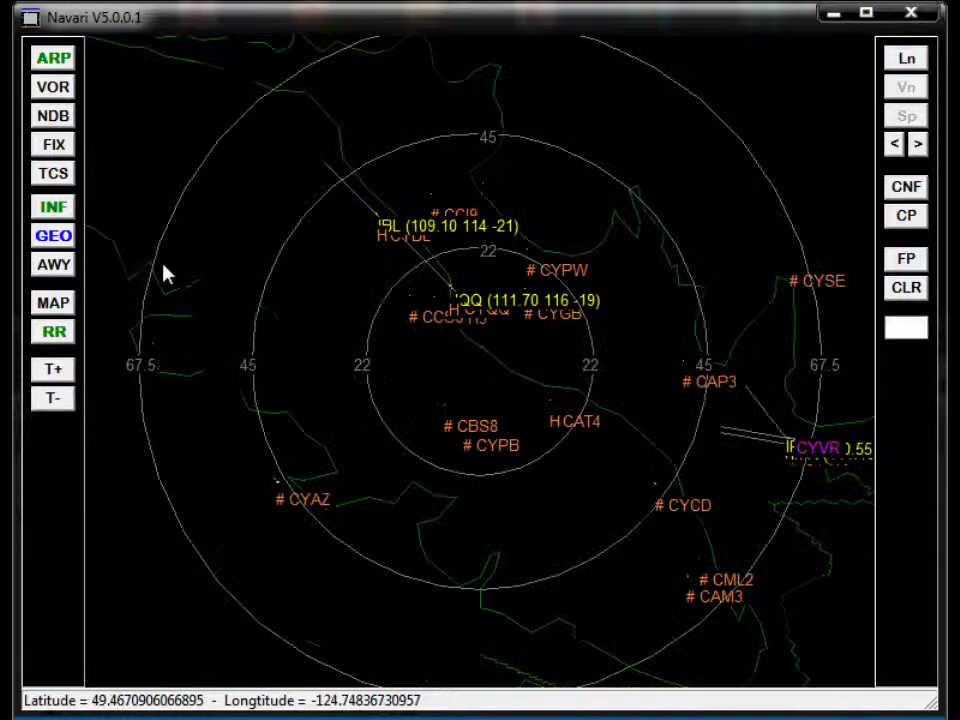
pyautogui.click(386, 246)
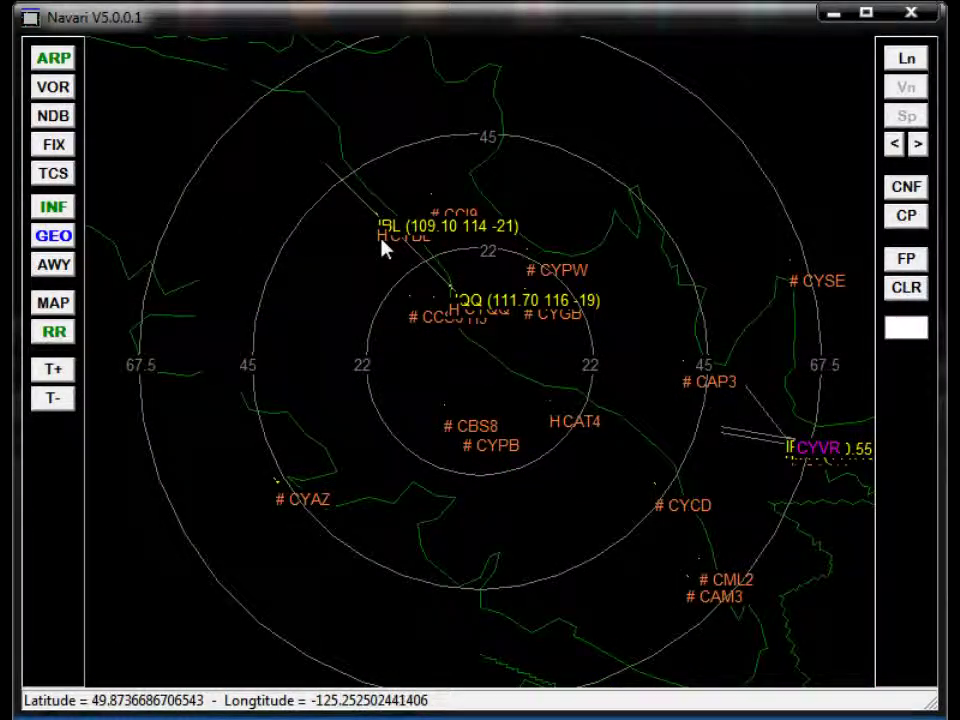
pyautogui.scroll(1, 476, 364)
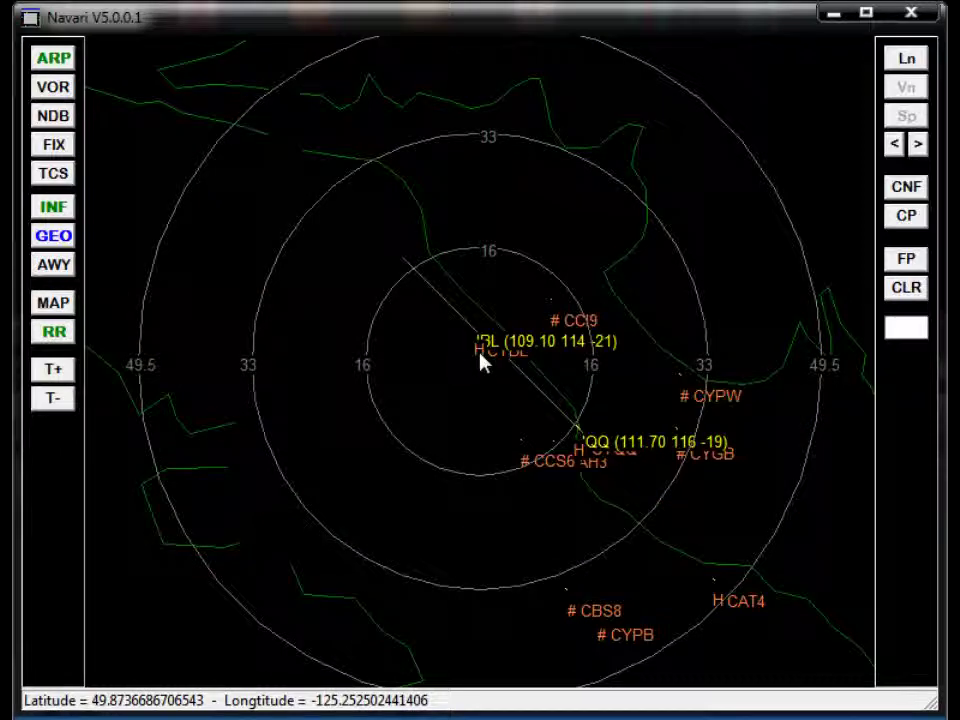
pyautogui.press('Tab')
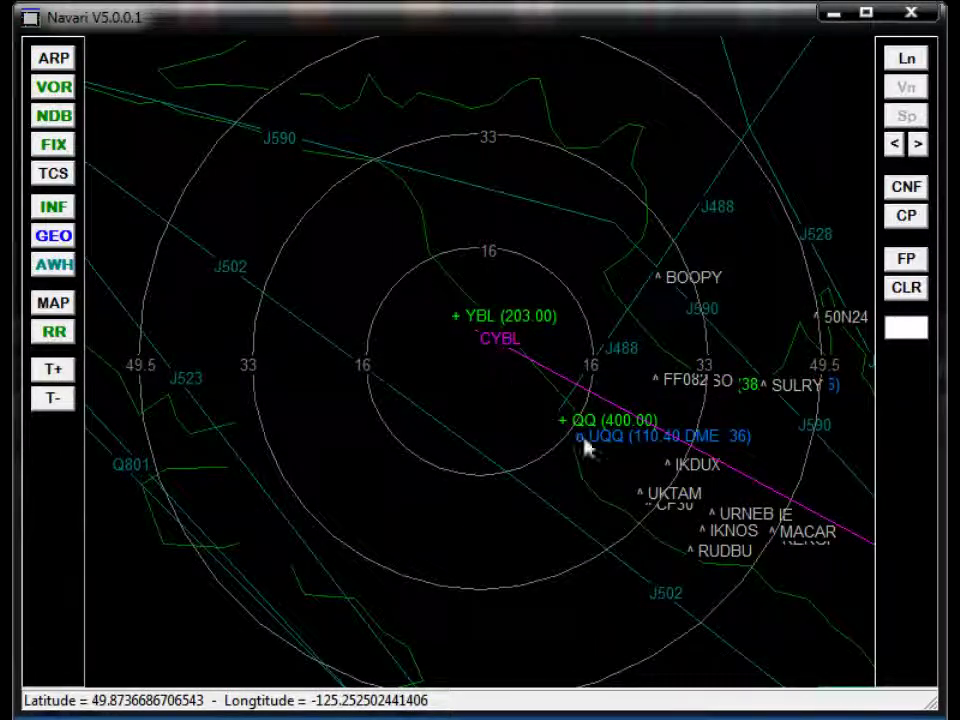
# Zoom in toward CYVR and centre the map on fix DUTOP.
pyautogui.click(811, 568)
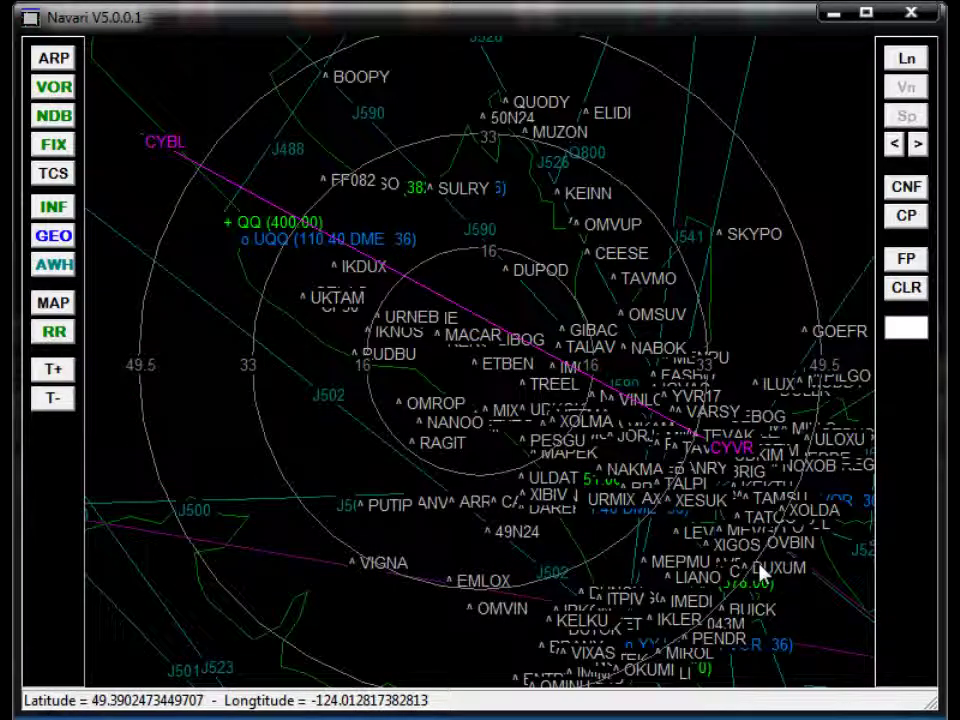
pyautogui.scroll(1, 690, 484)
pyautogui.scroll(1, 670, 494)
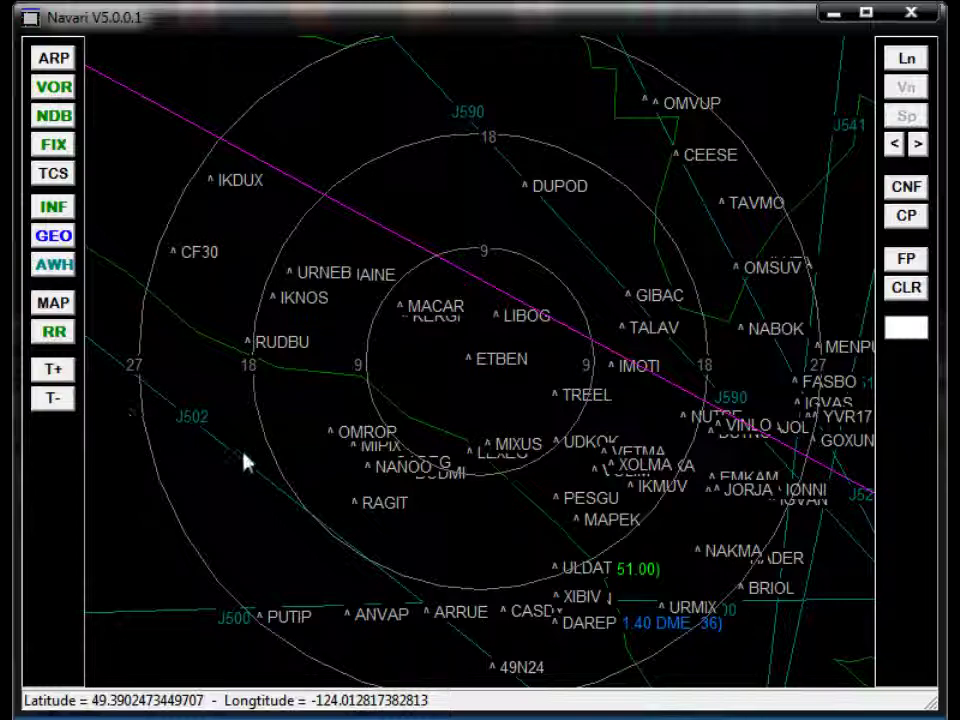
pyautogui.click(821, 596)
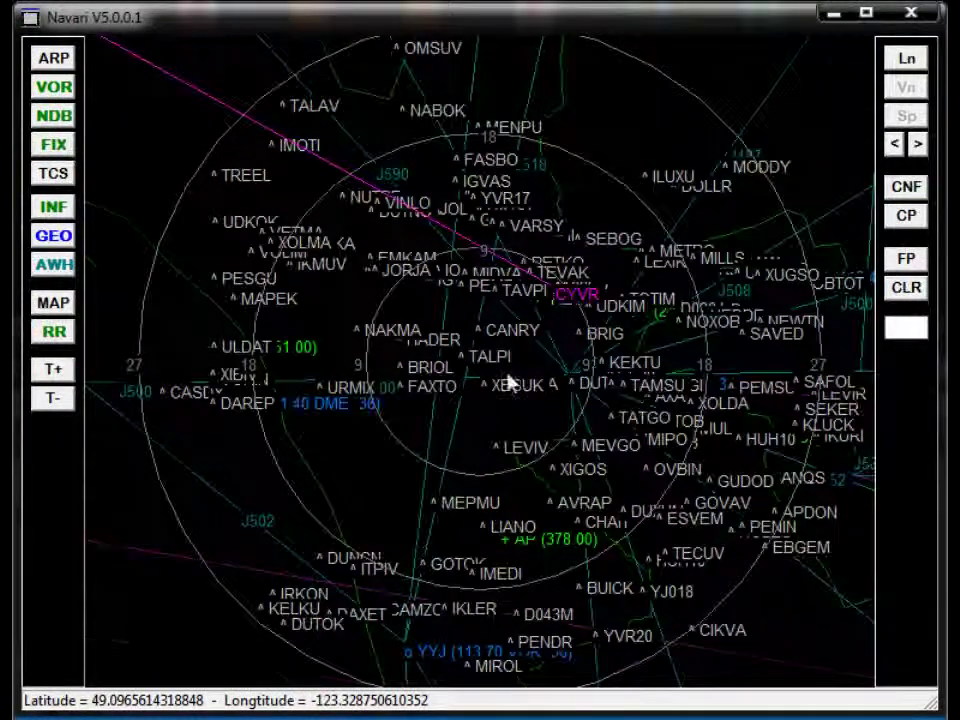
pyautogui.scroll(1, 588, 377)
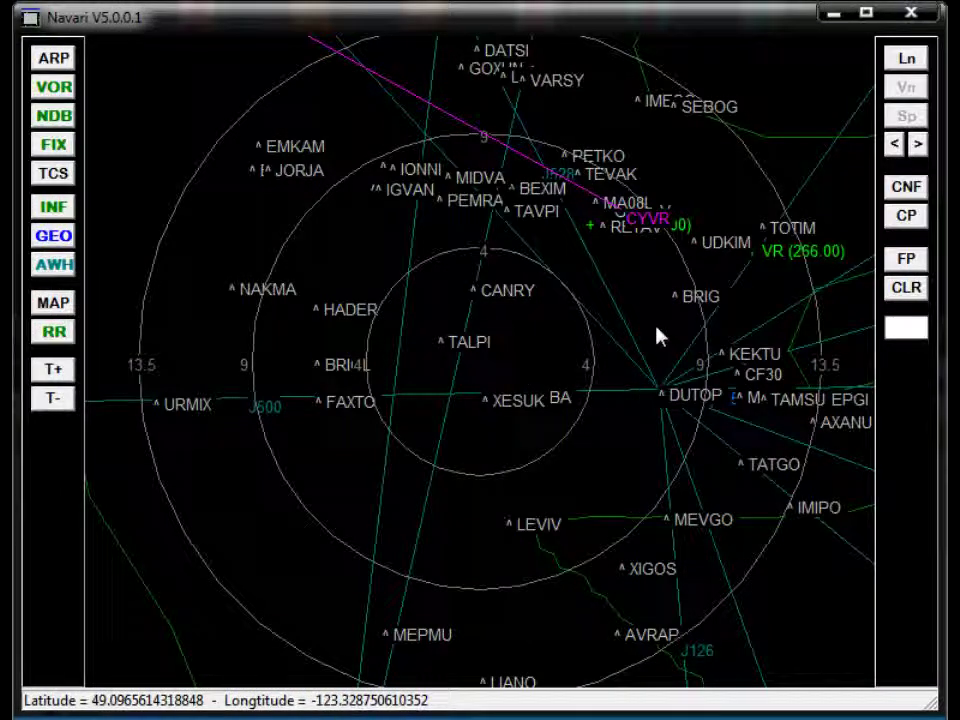
pyautogui.click(666, 404)
pyautogui.scroll(1, 509, 383)
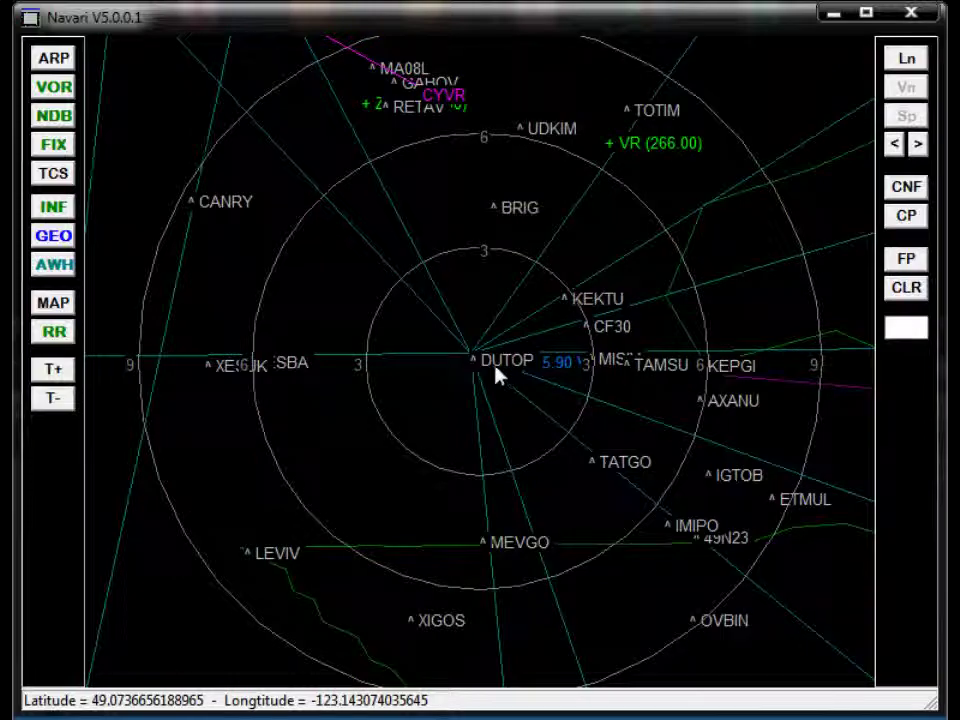
pyautogui.scroll(1, 498, 375)
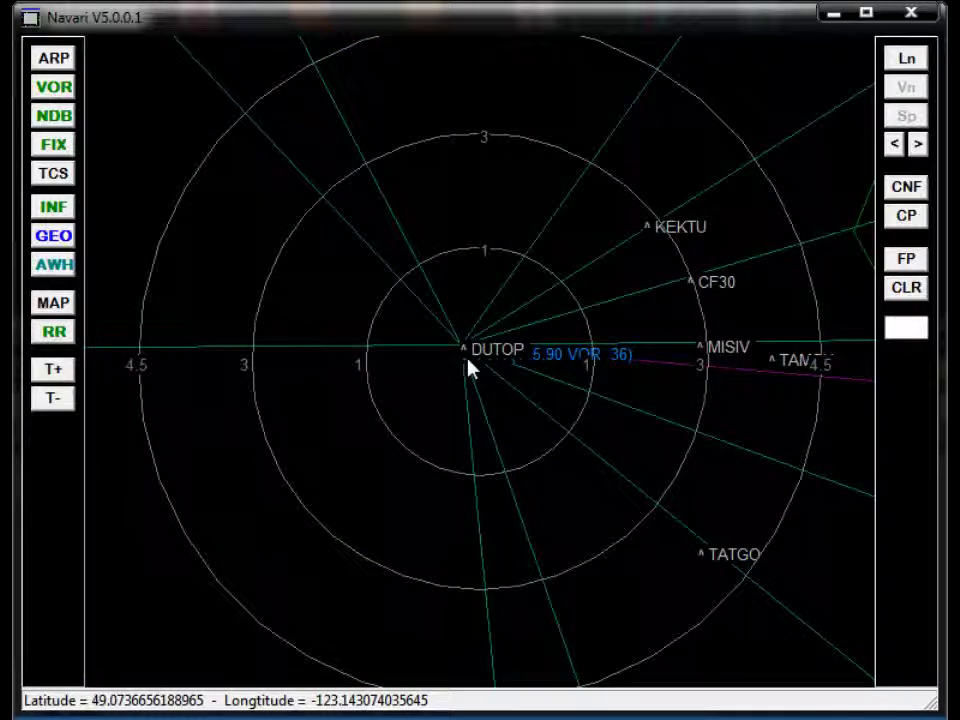
# Pan west from YVR and add FAXTO and CASDY to the route.
pyautogui.click(228, 357)
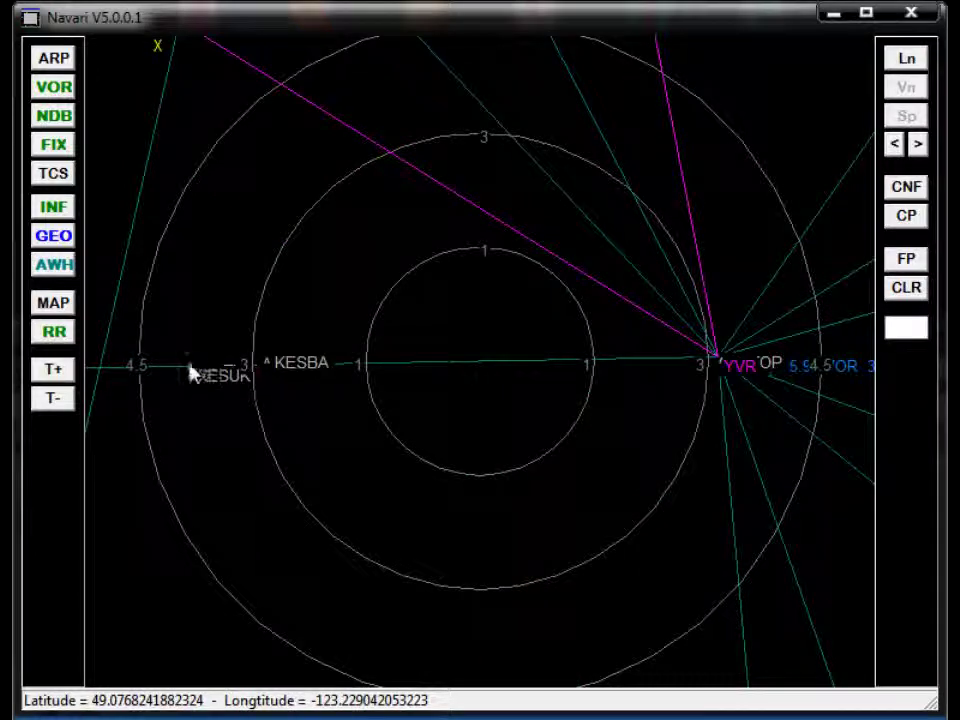
pyautogui.click(190, 372)
pyautogui.click(174, 379)
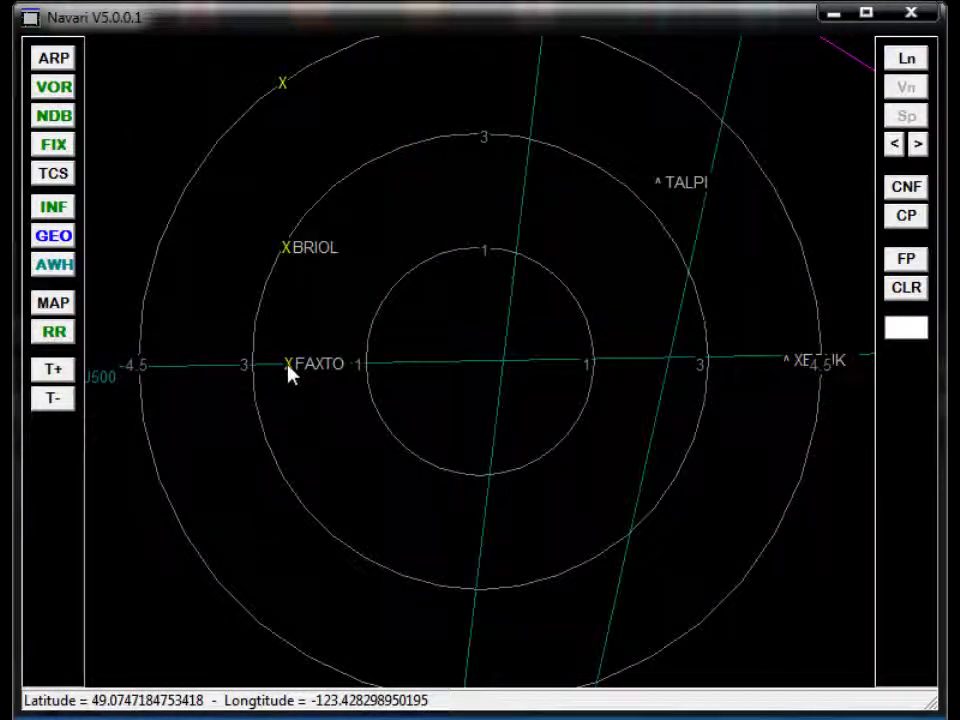
pyautogui.click(288, 372)
pyautogui.click(208, 376)
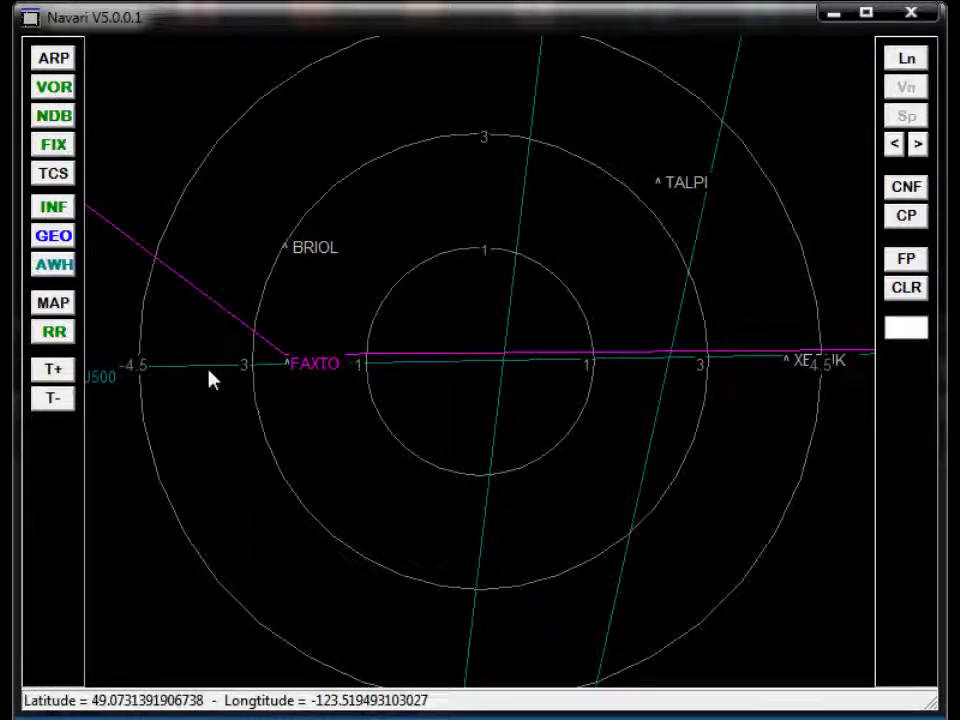
pyautogui.click(188, 368)
pyautogui.scroll(-1, 184, 368)
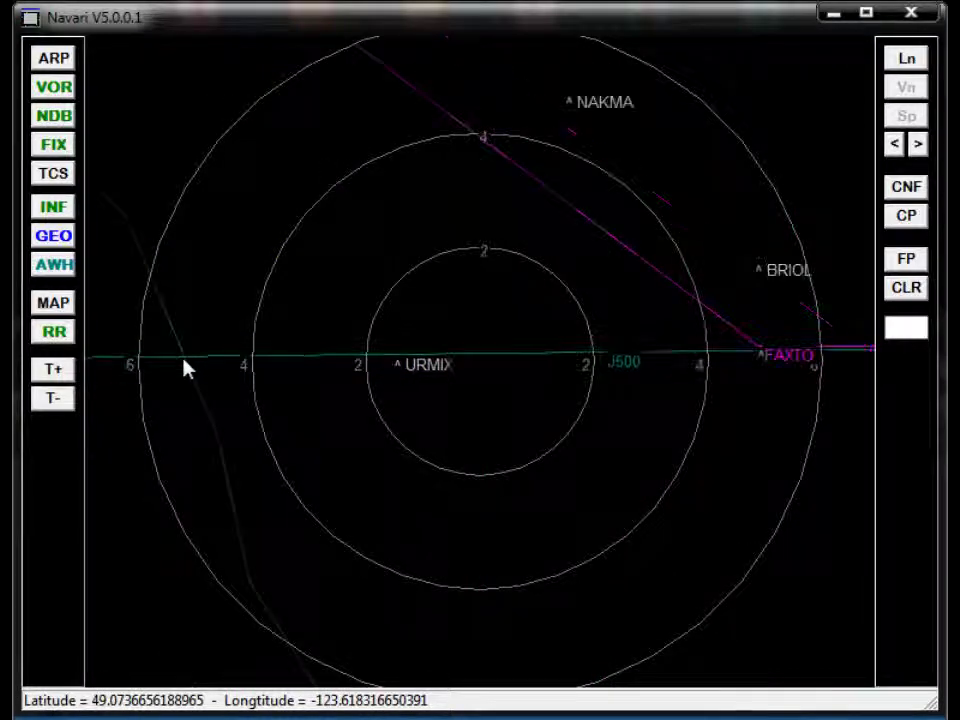
pyautogui.click(184, 368)
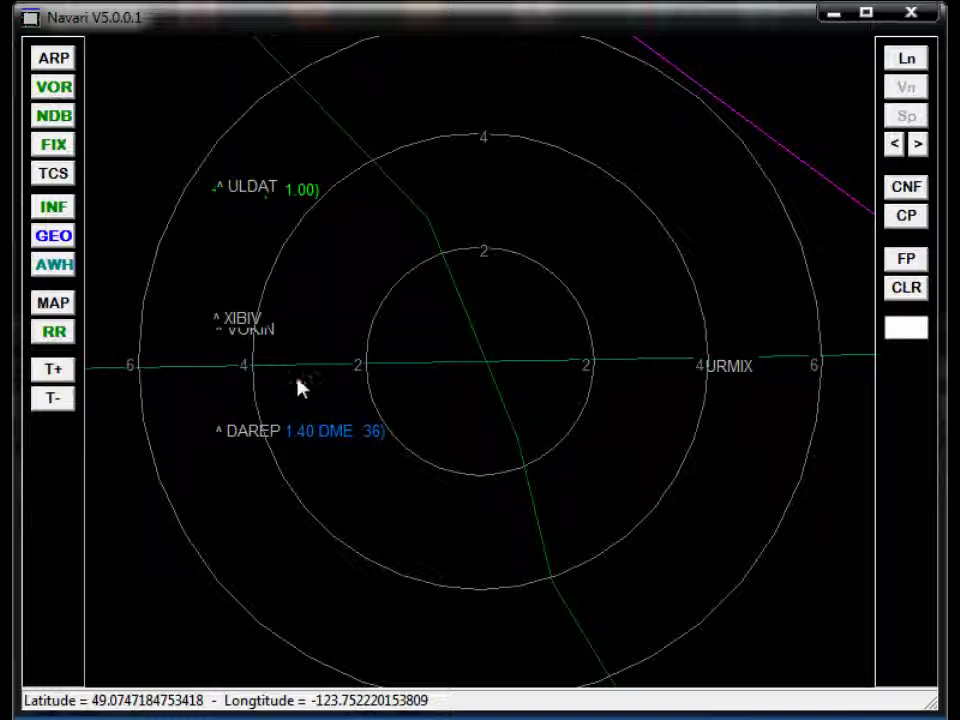
pyautogui.click(294, 380)
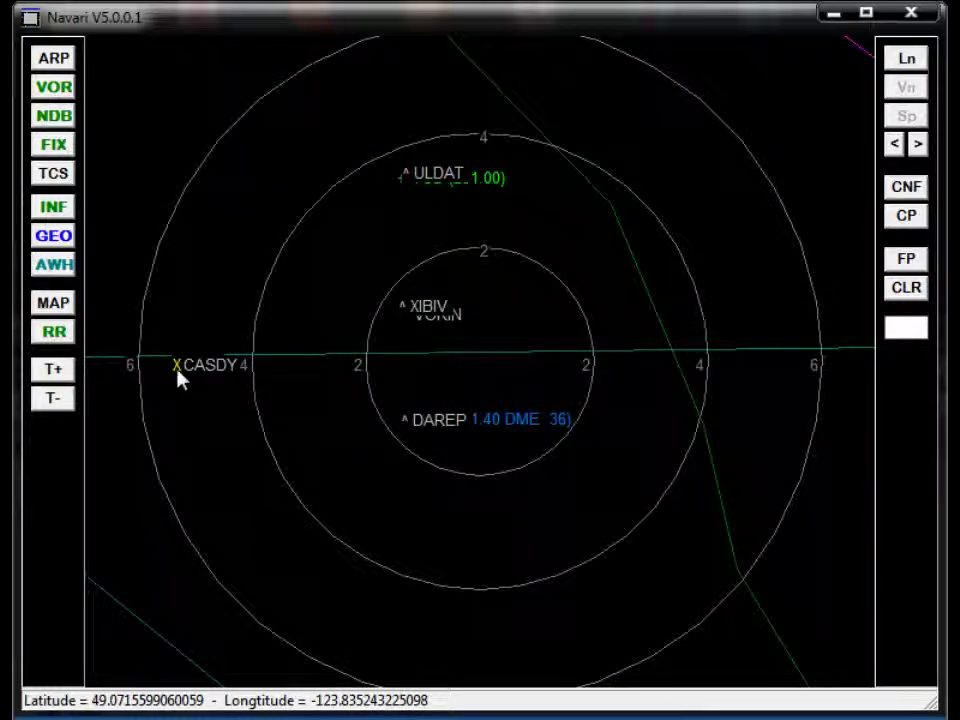
pyautogui.click(176, 369)
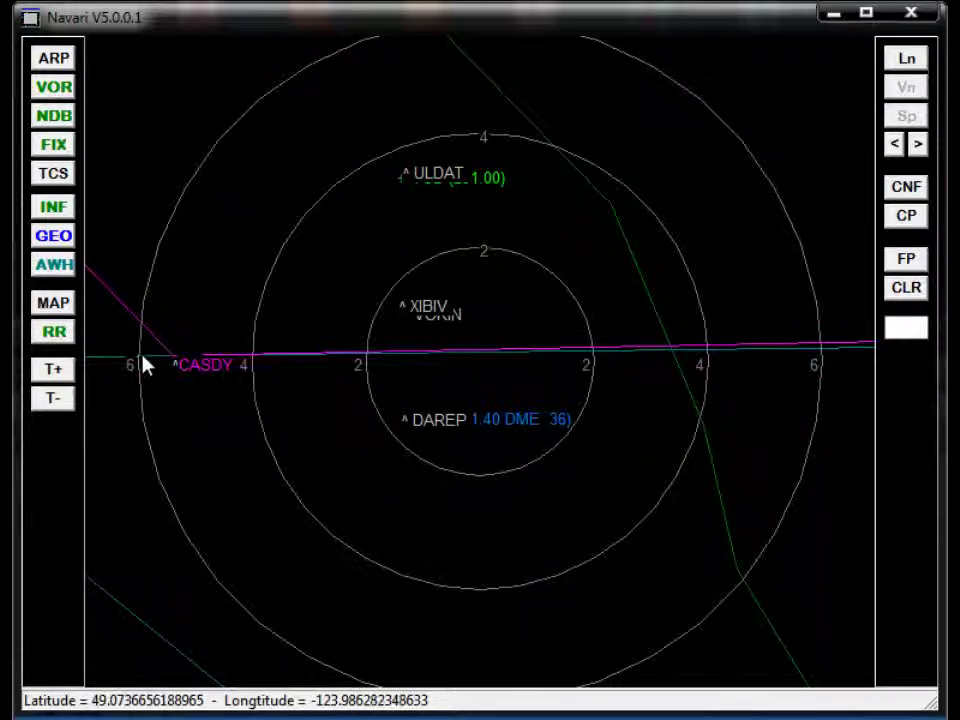
# Add ARRUE and ROYST to the route, panning north-west toward CYBL.
pyautogui.click(144, 364)
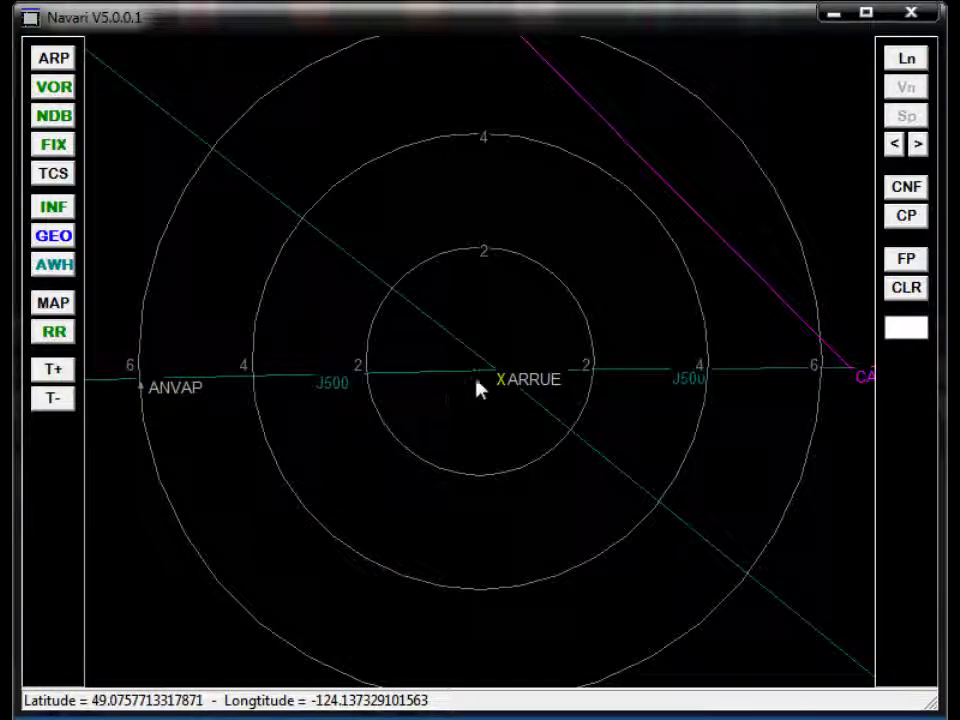
pyautogui.click(498, 383)
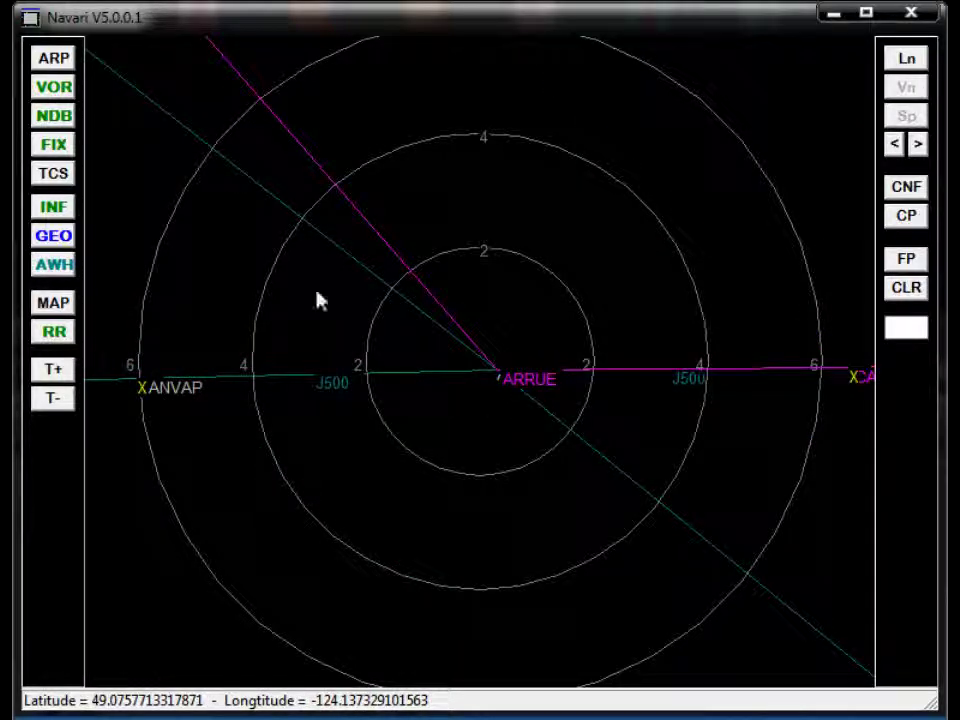
pyautogui.click(180, 143)
pyautogui.click(180, 145)
pyautogui.scroll(-3, 255, 210)
pyautogui.scroll(-3, 264, 231)
pyautogui.scroll(2, 300, 248)
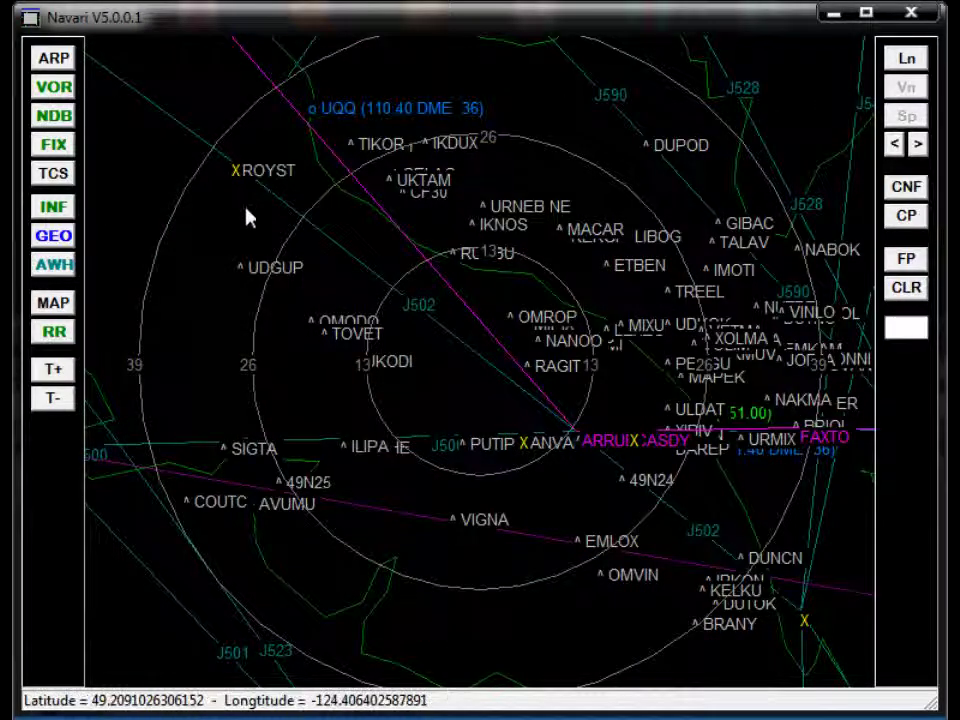
pyautogui.click(240, 175)
# Add OMREV before CYBL and display the 117 nm flight plan.
pyautogui.click(231, 64)
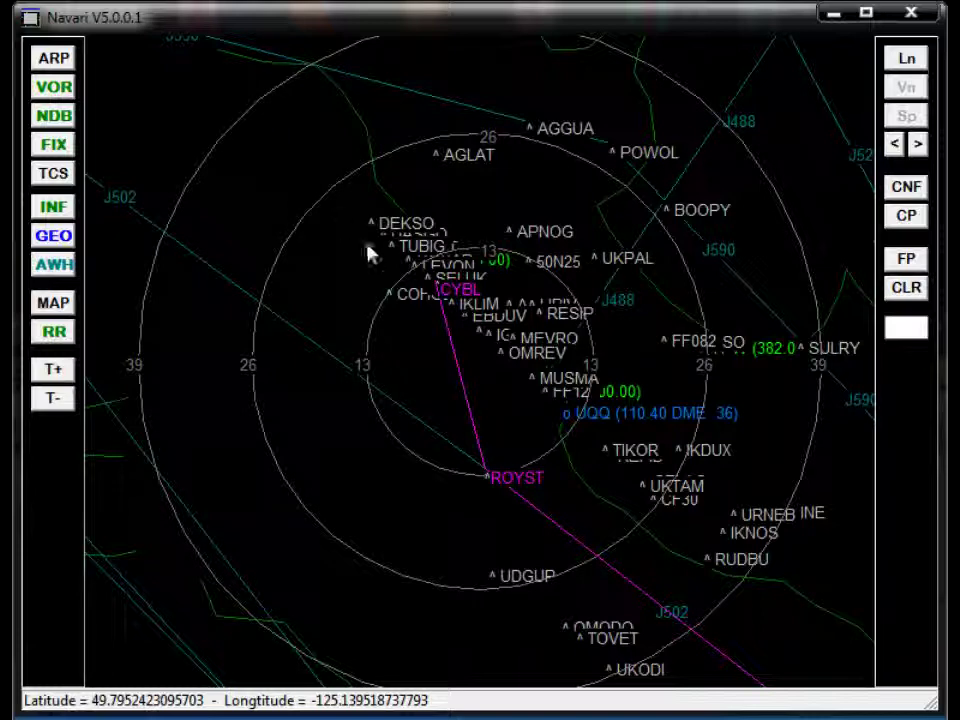
pyautogui.scroll(2, 450, 330)
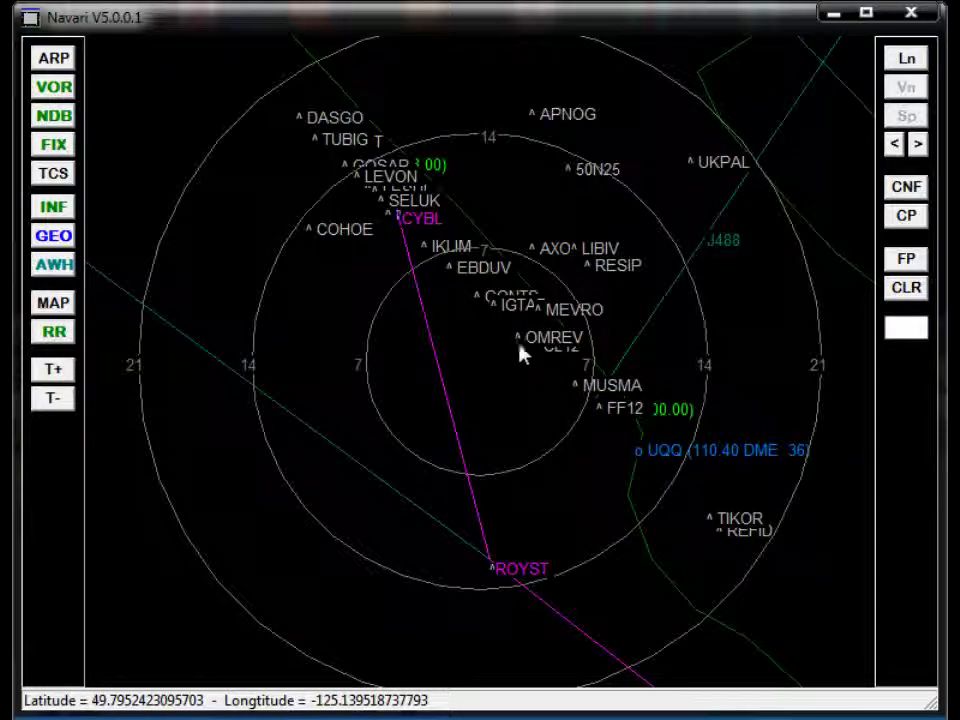
pyautogui.click(521, 346)
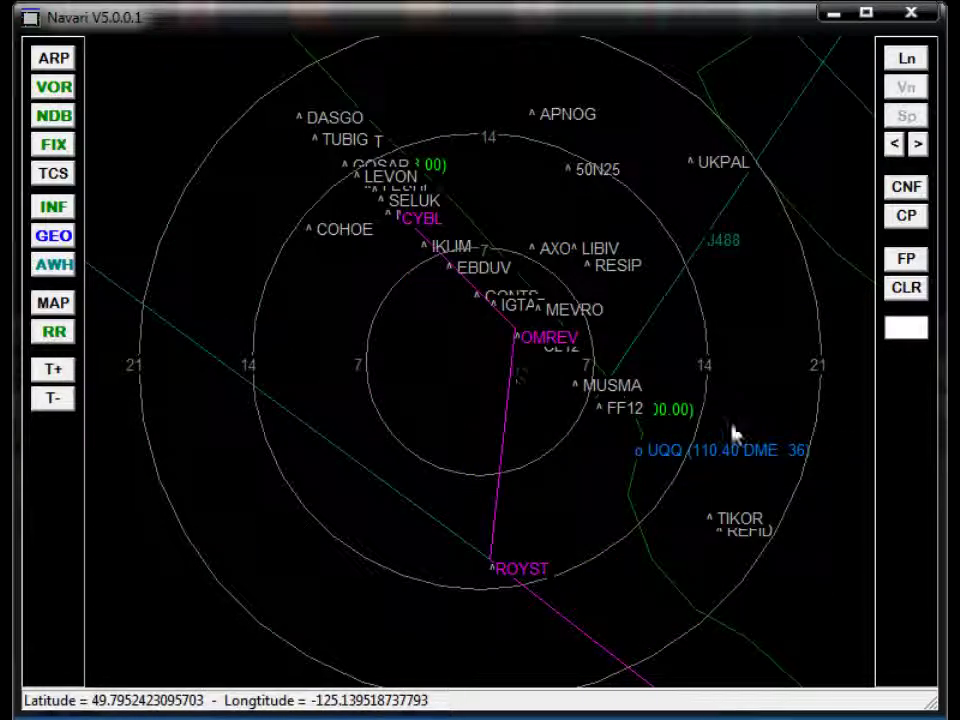
pyautogui.click(906, 259)
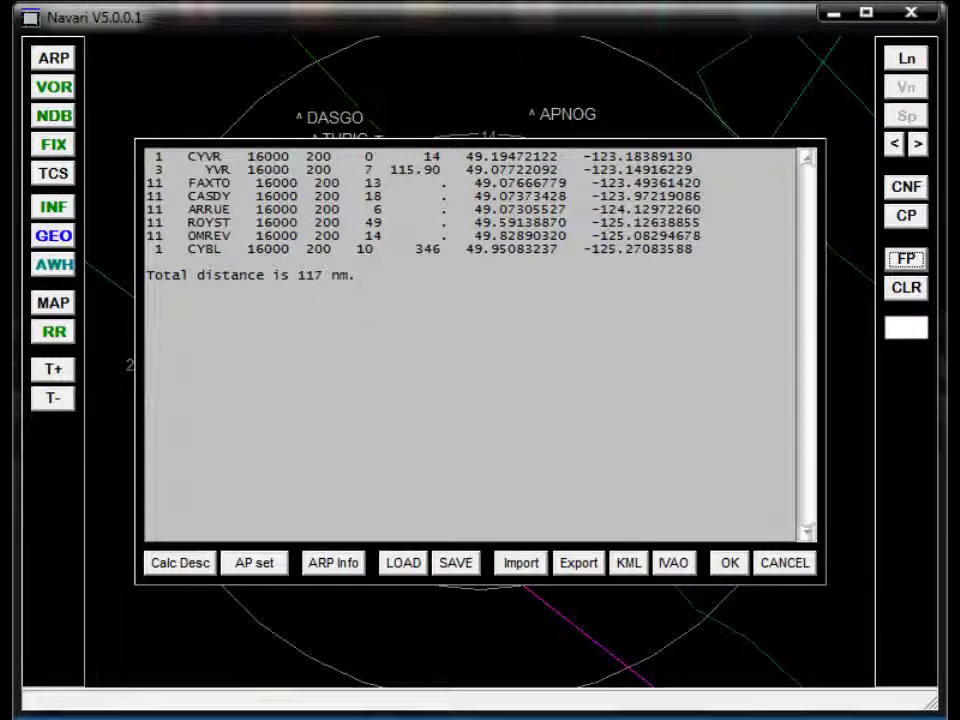
# Open airport information for CYVR and CYBL from the flight plan dialog.
pyautogui.click(337, 576)
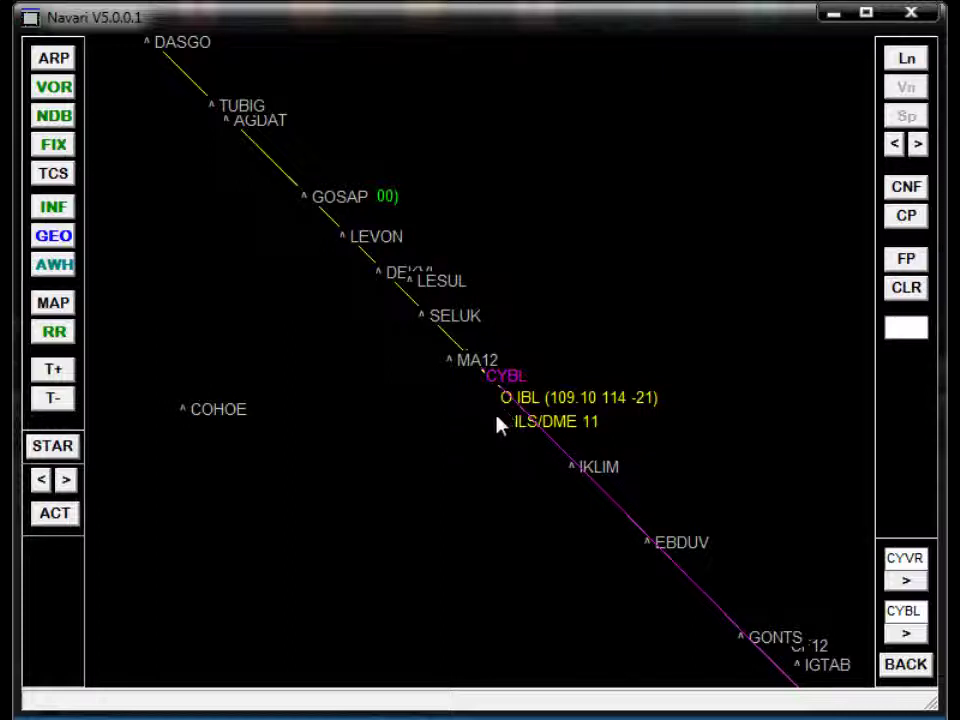
# Route the arrival via APNOG, AGLAT, a custom fix, GADAR, AGDAT and SELUK into CYBL.
pyautogui.scroll(-2, 515, 457)
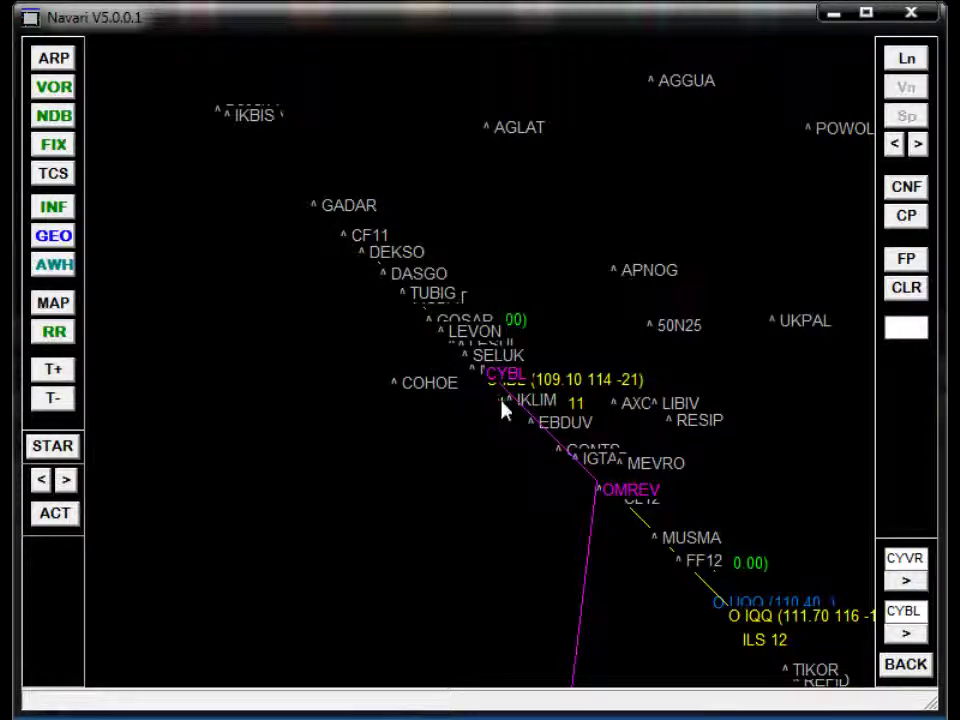
pyautogui.click(616, 272)
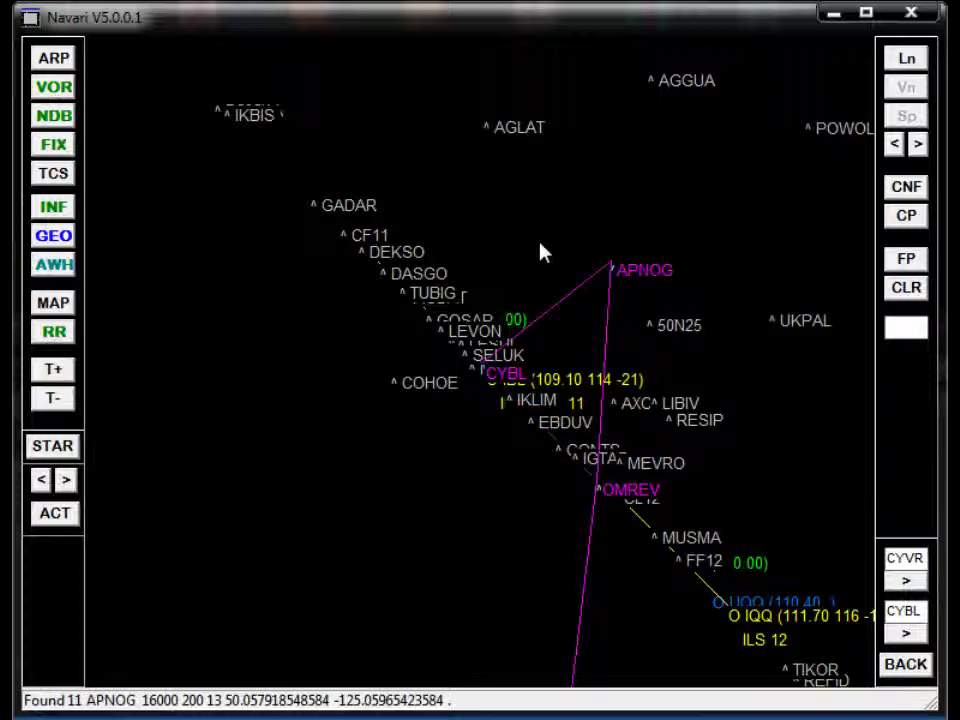
pyautogui.click(487, 132)
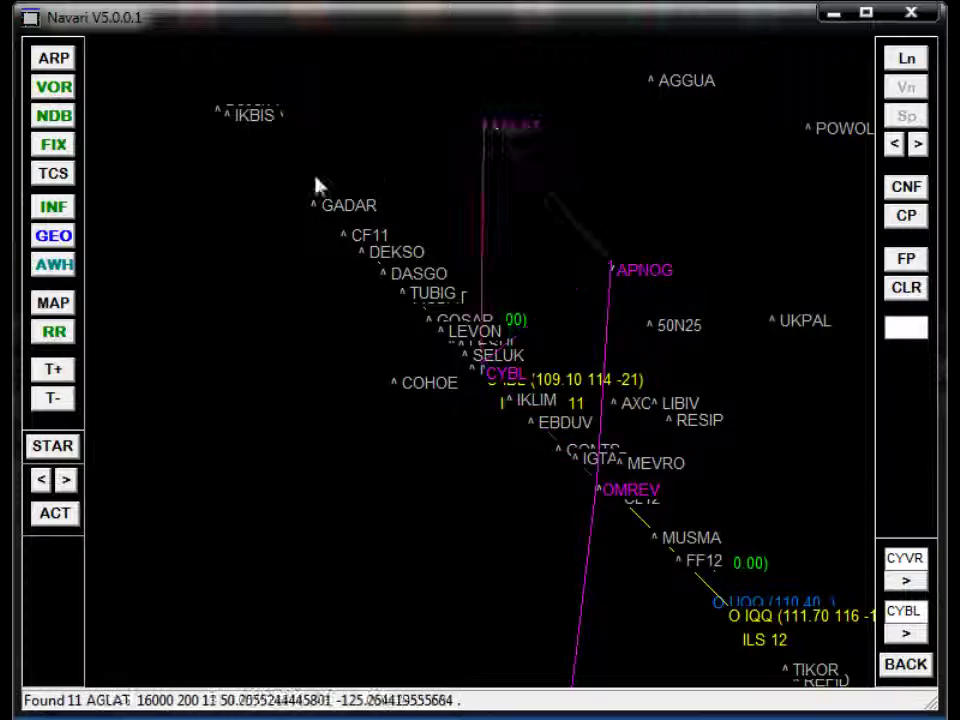
pyautogui.click(355, 122)
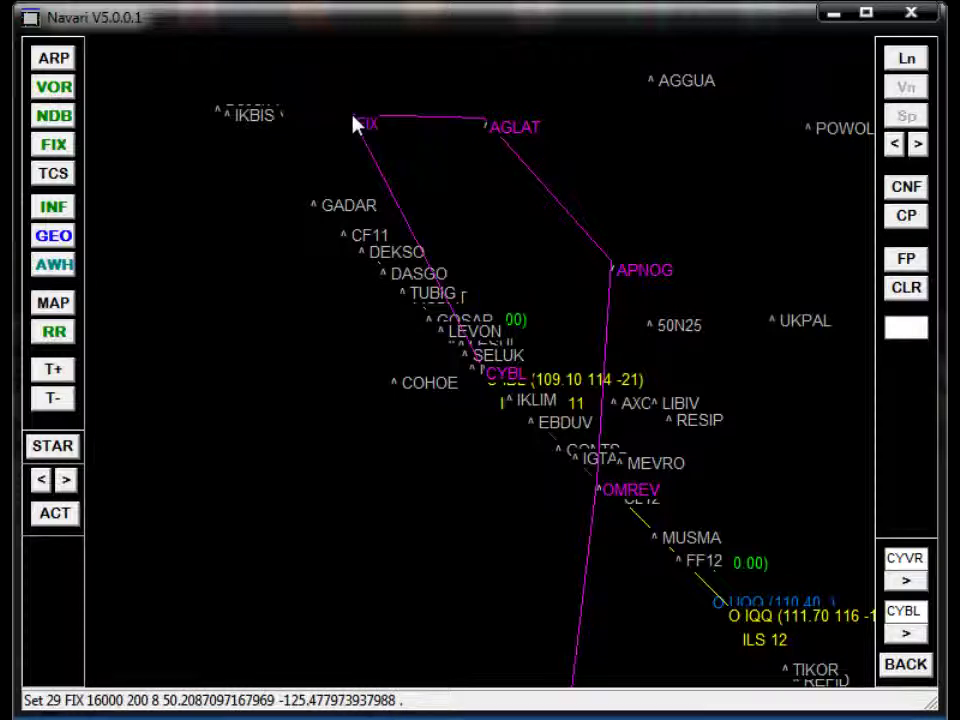
pyautogui.click(316, 213)
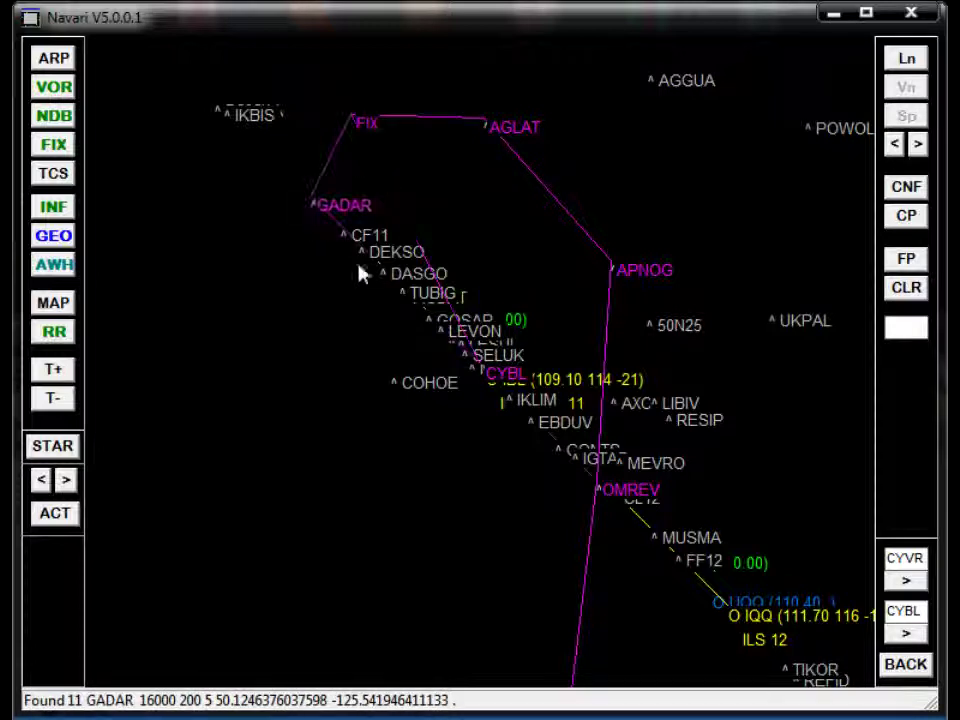
pyautogui.click(412, 302)
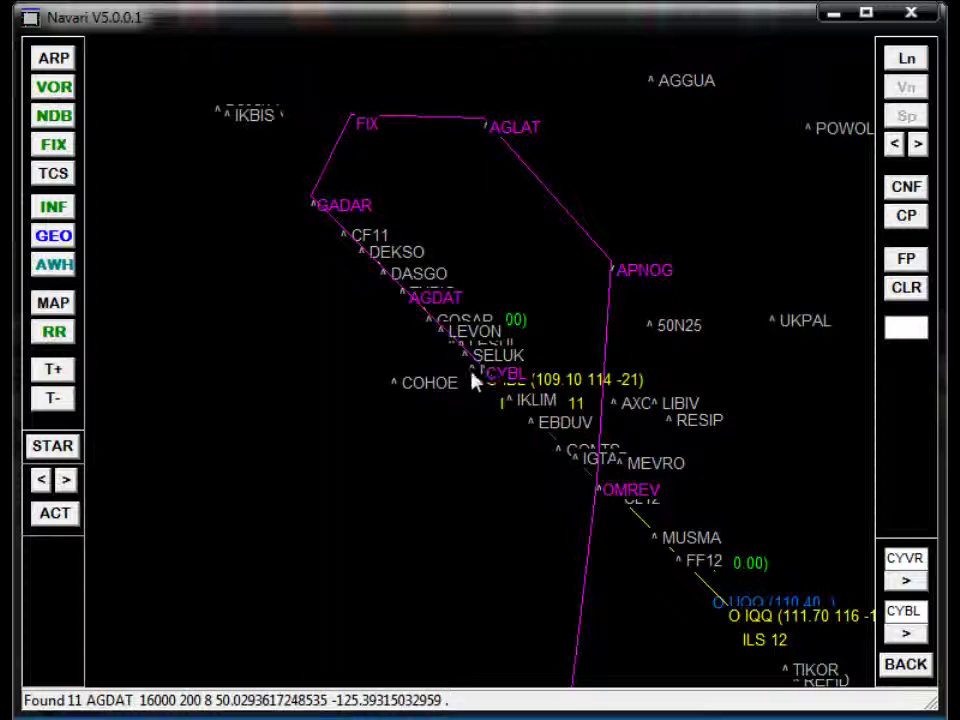
pyautogui.click(463, 365)
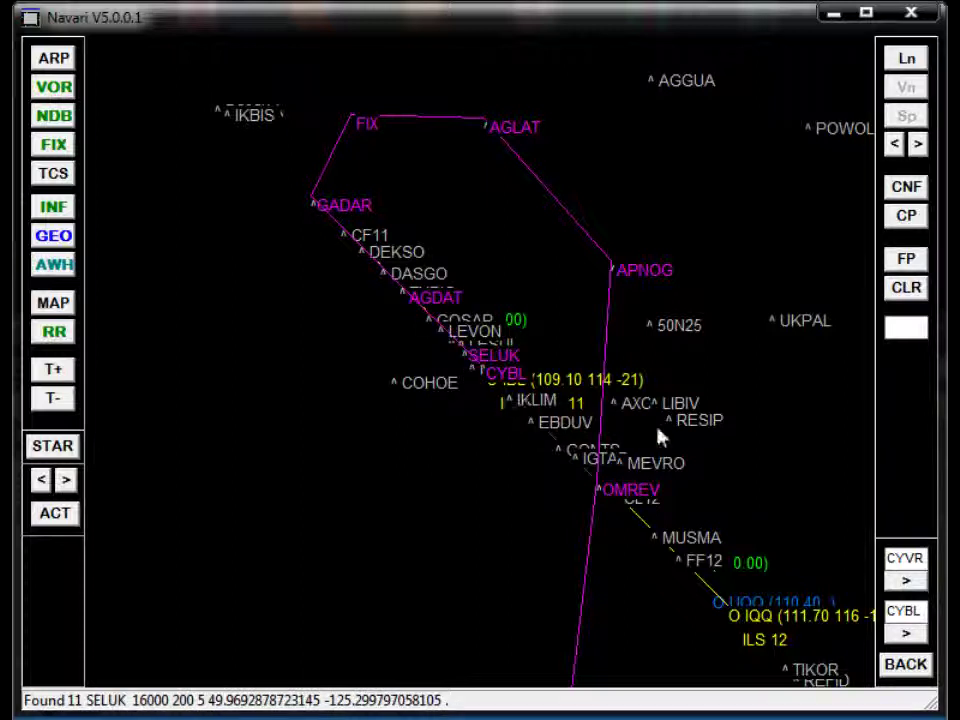
# Switch to the CYVR departure side and add GABOV and ZVR to the route.
pyautogui.click(910, 580)
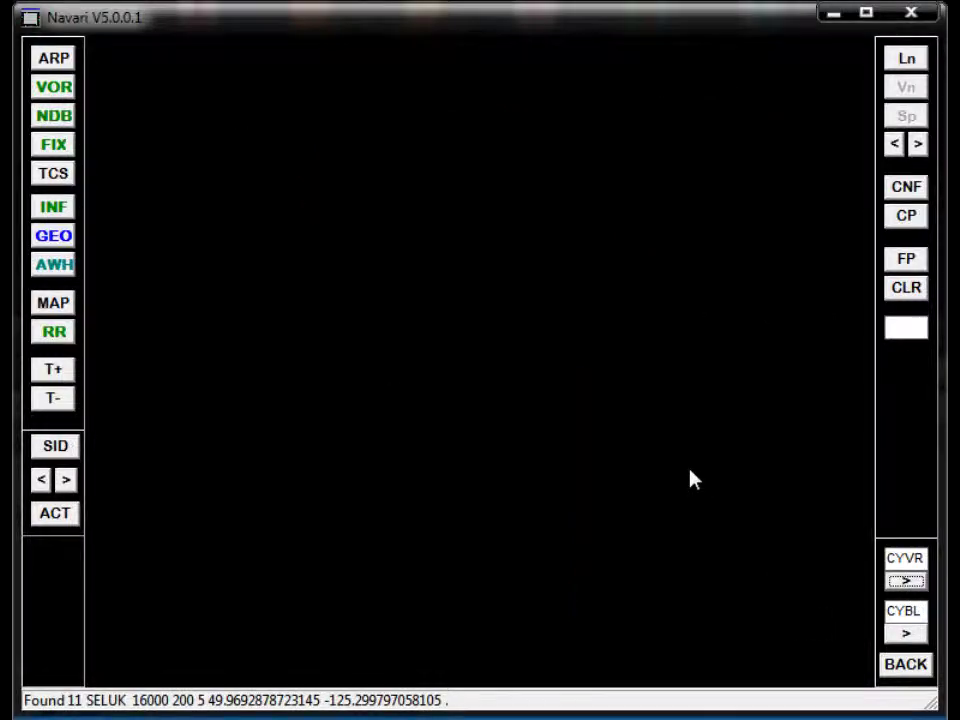
pyautogui.scroll(5, 467, 360)
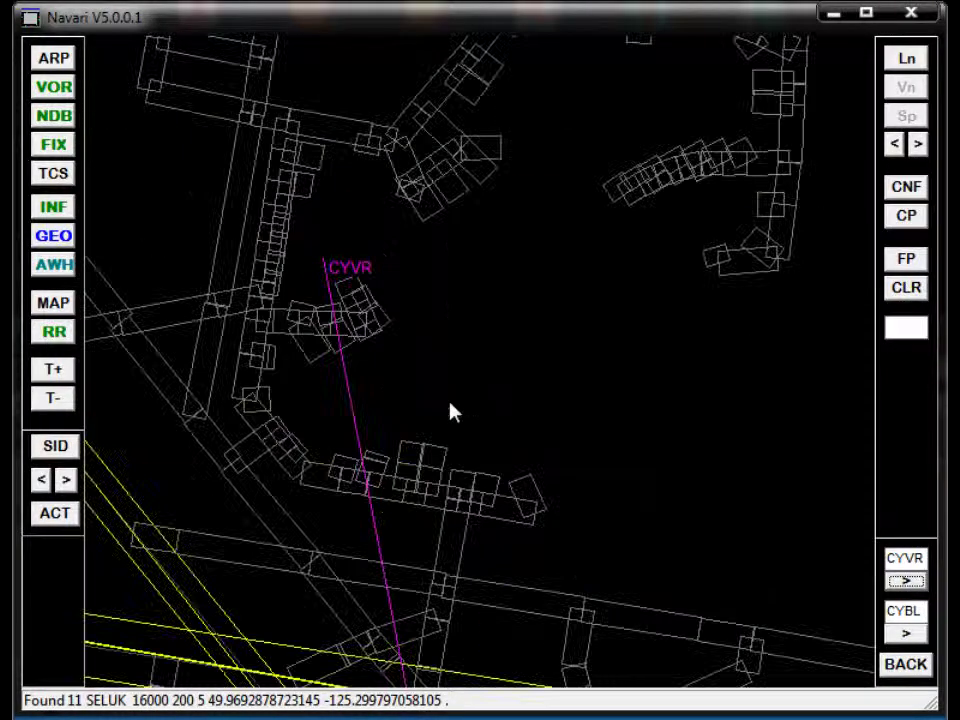
pyautogui.scroll(-3, 416, 418)
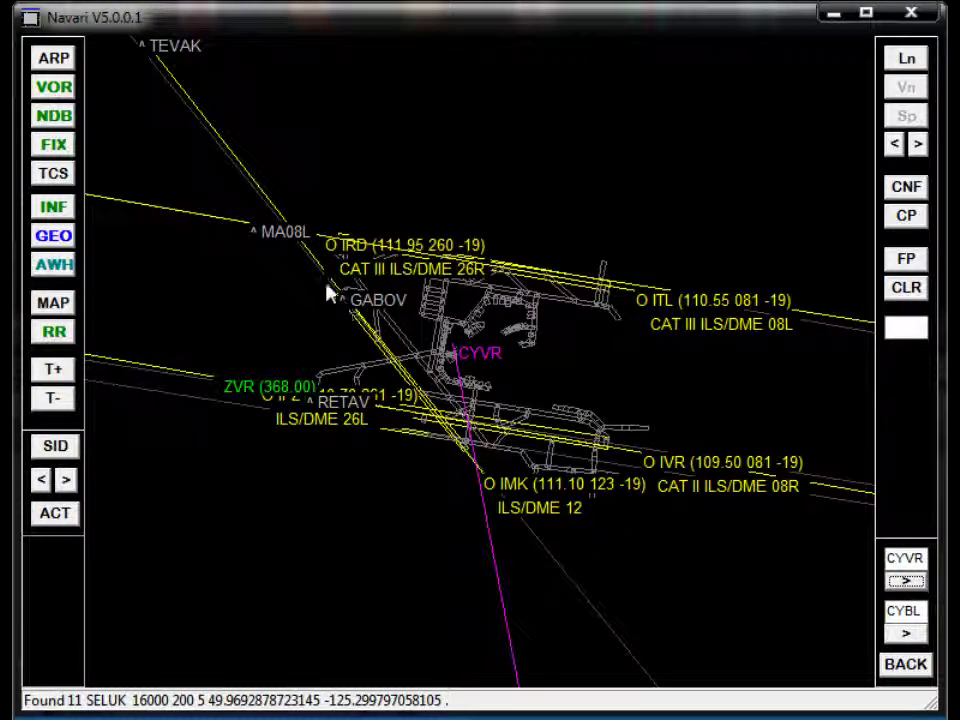
pyautogui.click(347, 303)
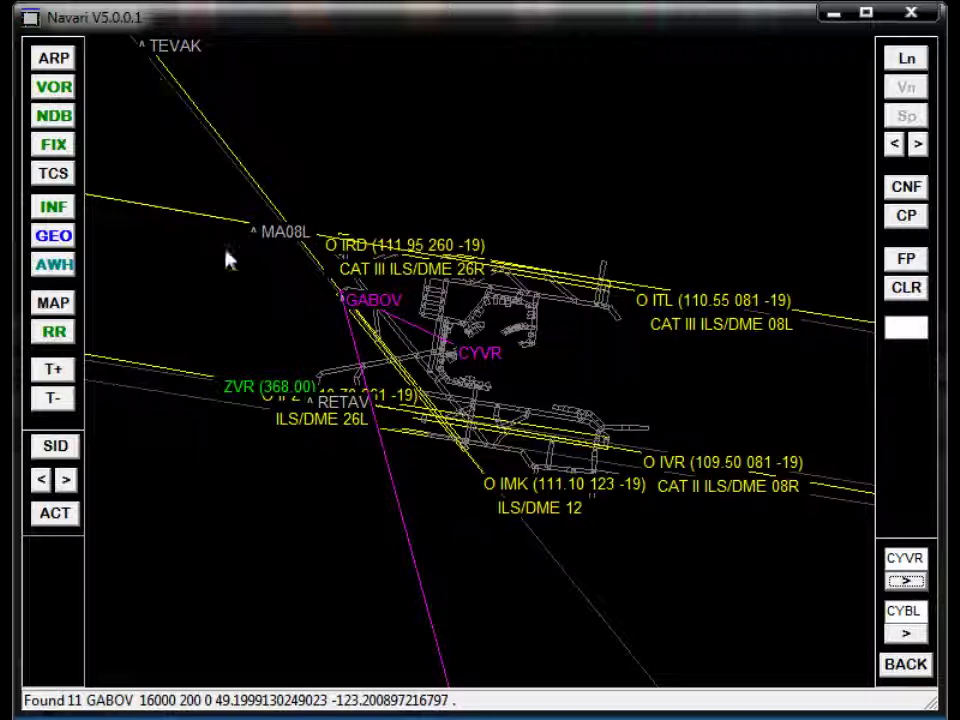
pyautogui.click(220, 395)
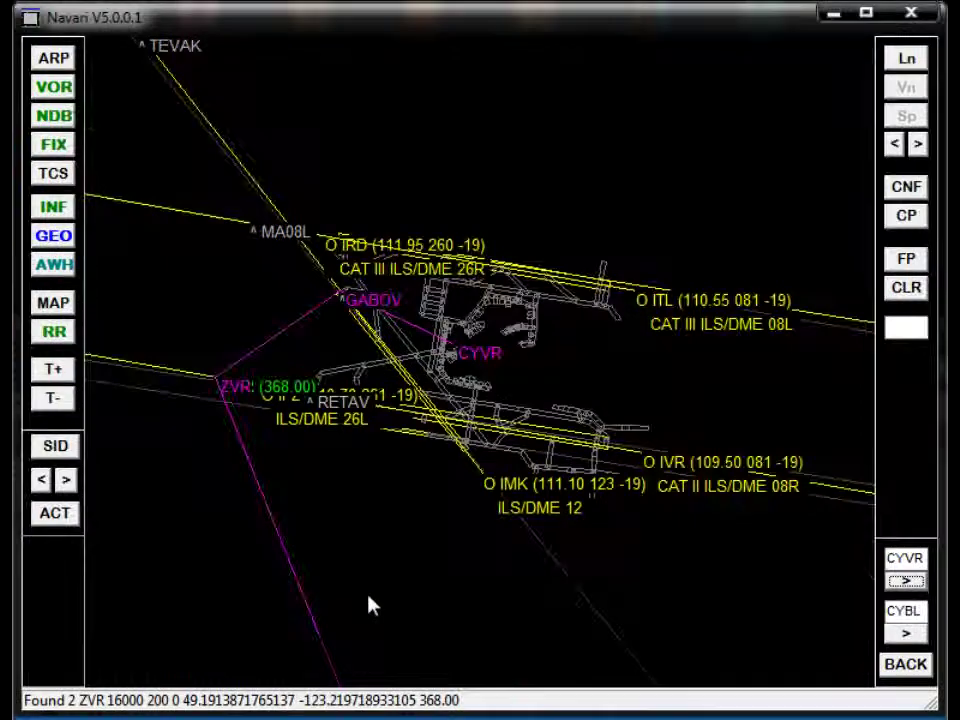
# Insert a custom fix between ZVR and YVR and show the 164 nm flight-plan listing.
pyautogui.click(370, 605)
pyautogui.click(542, 639)
pyautogui.click(612, 626)
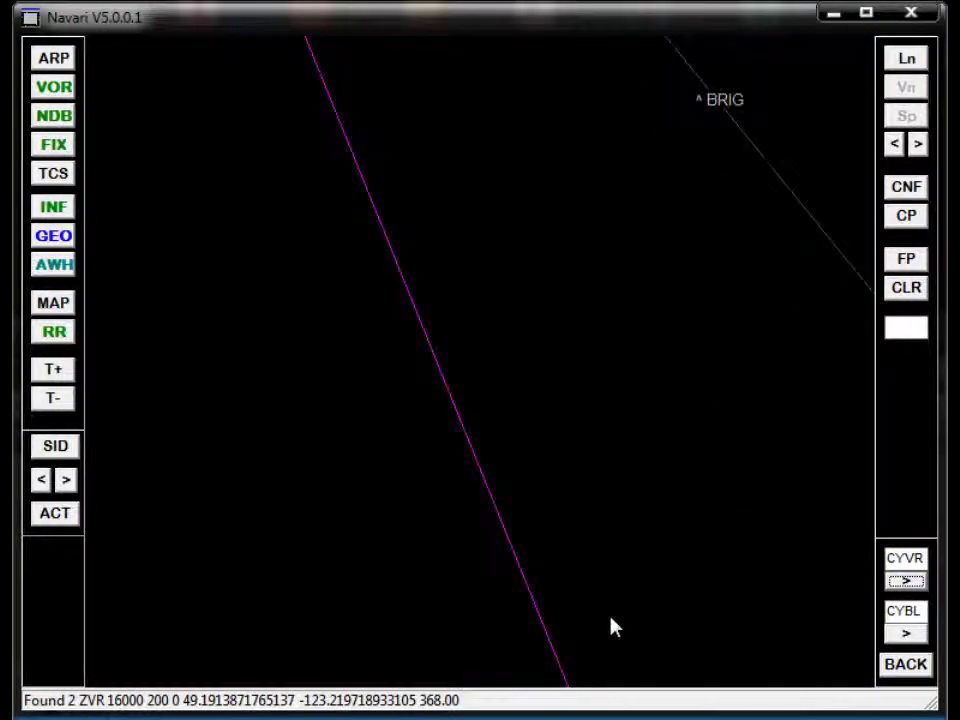
pyautogui.scroll(-4, 611, 624)
pyautogui.scroll(3, 510, 491)
pyautogui.scroll(3, 506, 358)
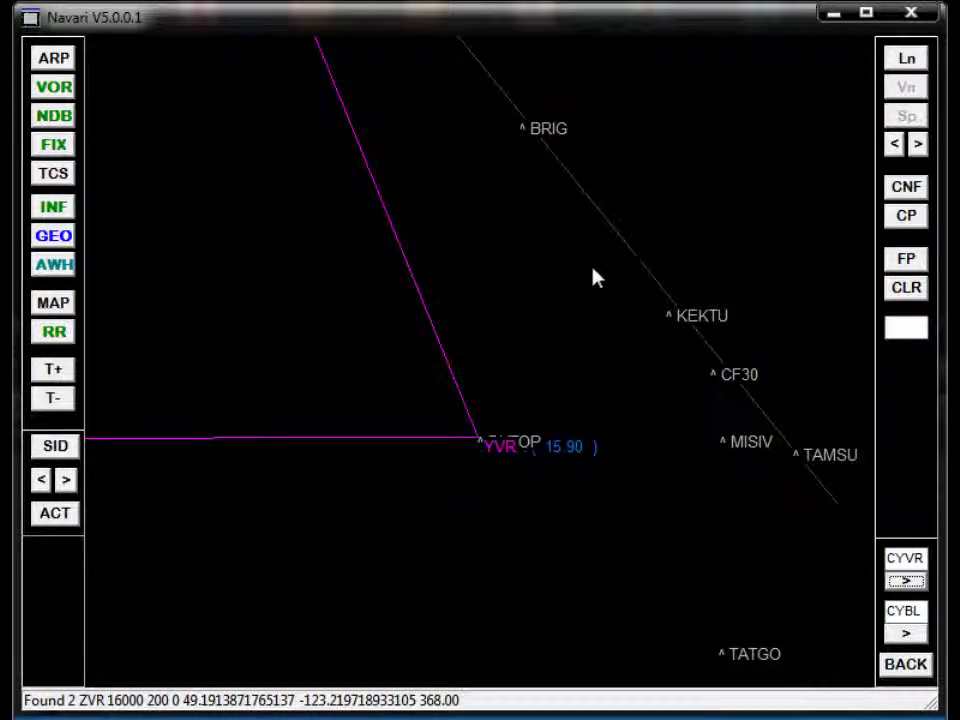
pyautogui.click(572, 350)
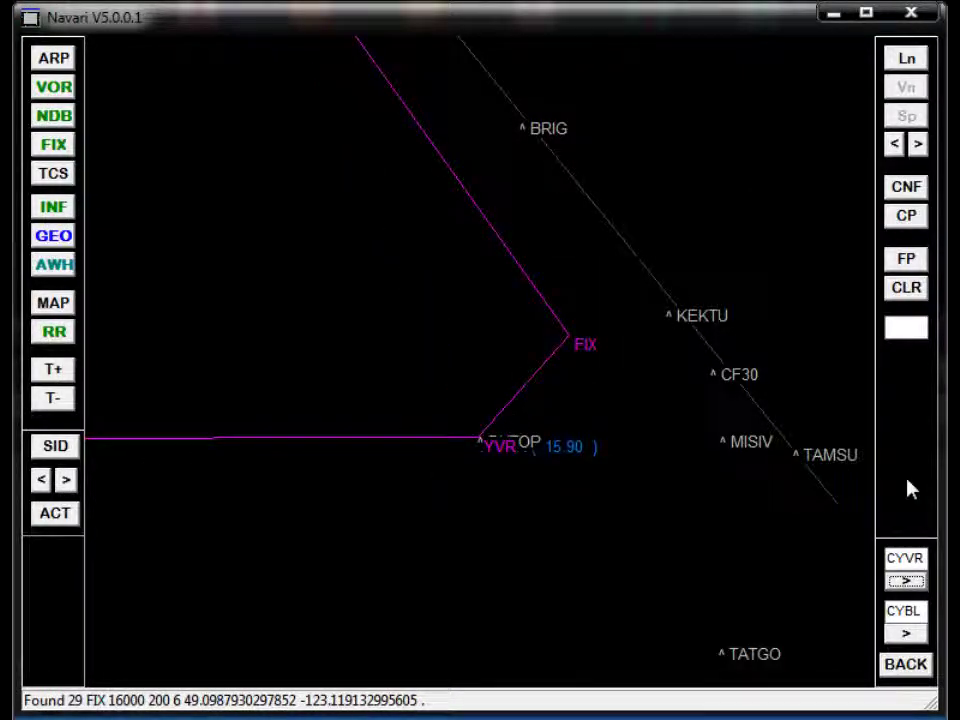
pyautogui.click(906, 665)
pyautogui.click(906, 258)
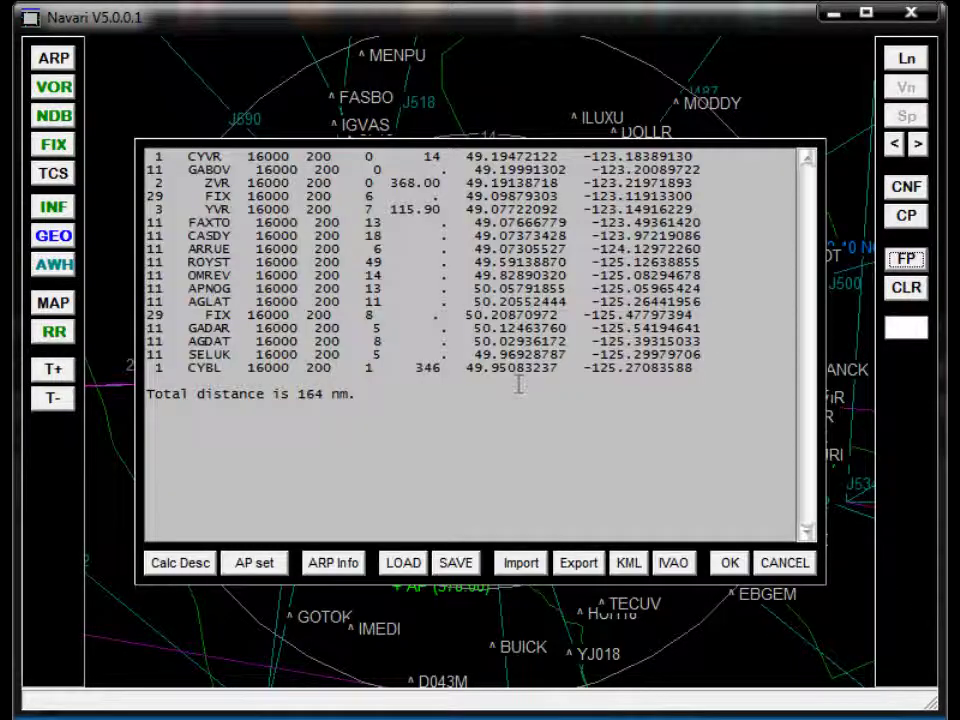
# Calculate the descent, adding TOC, TOD, IAF and FAF for a 158 nm plan, and close it.
pyautogui.click(180, 563)
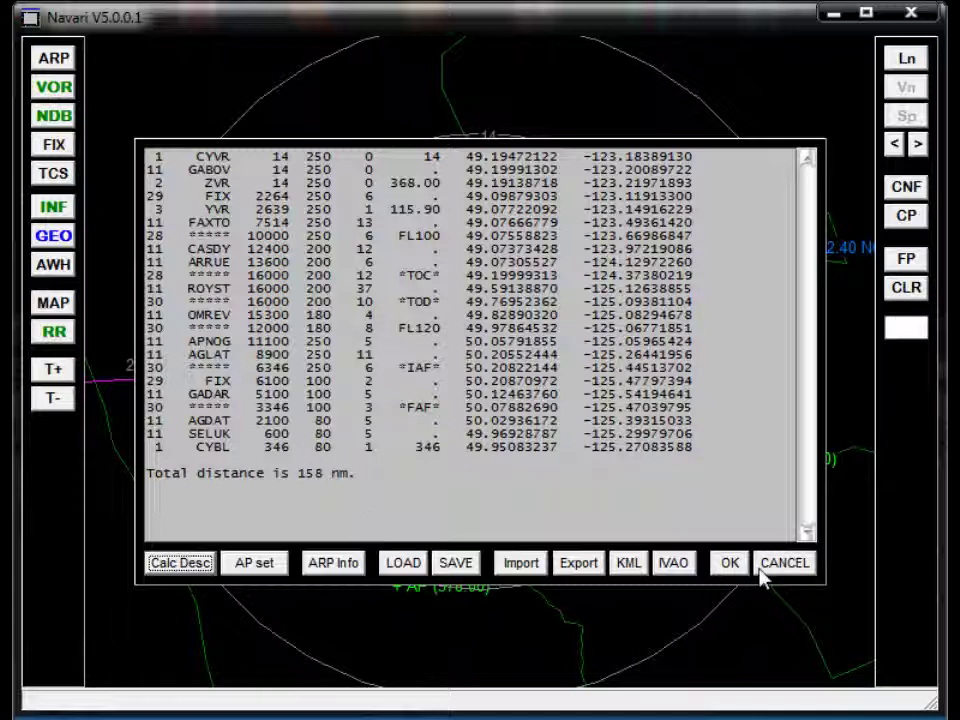
pyautogui.click(733, 566)
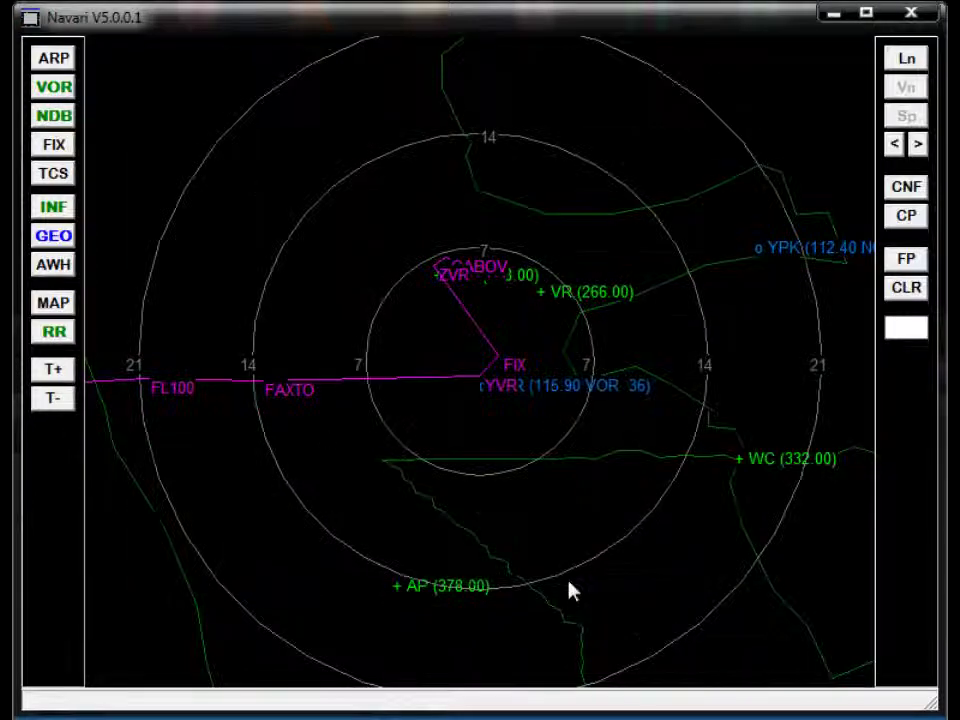
# Zoom out and hide the VOR and NDB beacons on the Navari map.
pyautogui.scroll(-3, 540, 560)
pyautogui.scroll(-2, 400, 472)
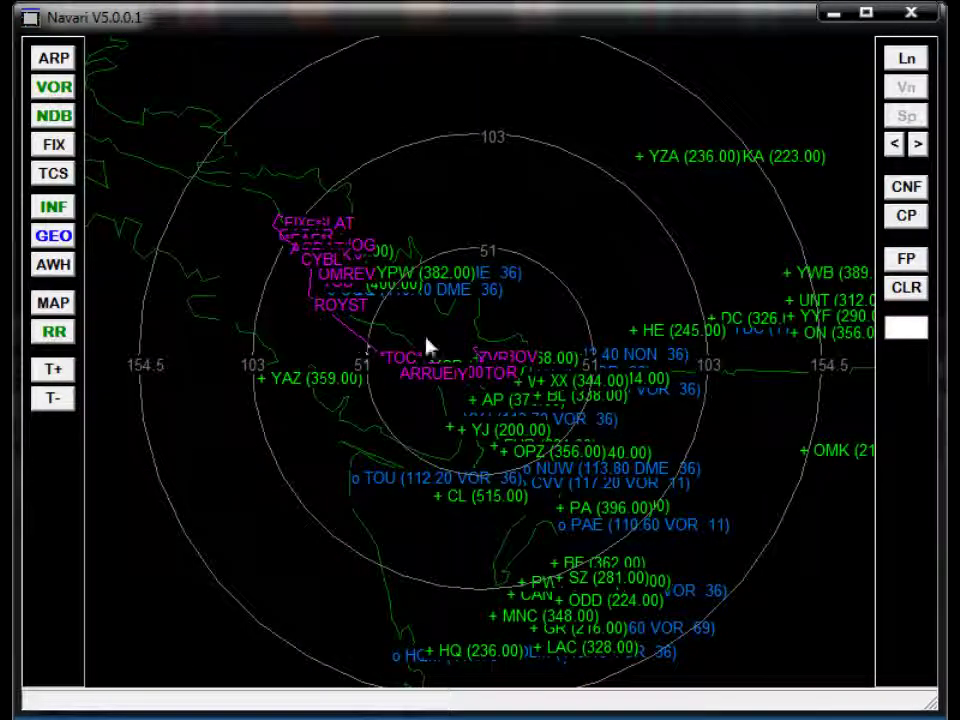
pyautogui.click(53, 86)
pyautogui.click(53, 115)
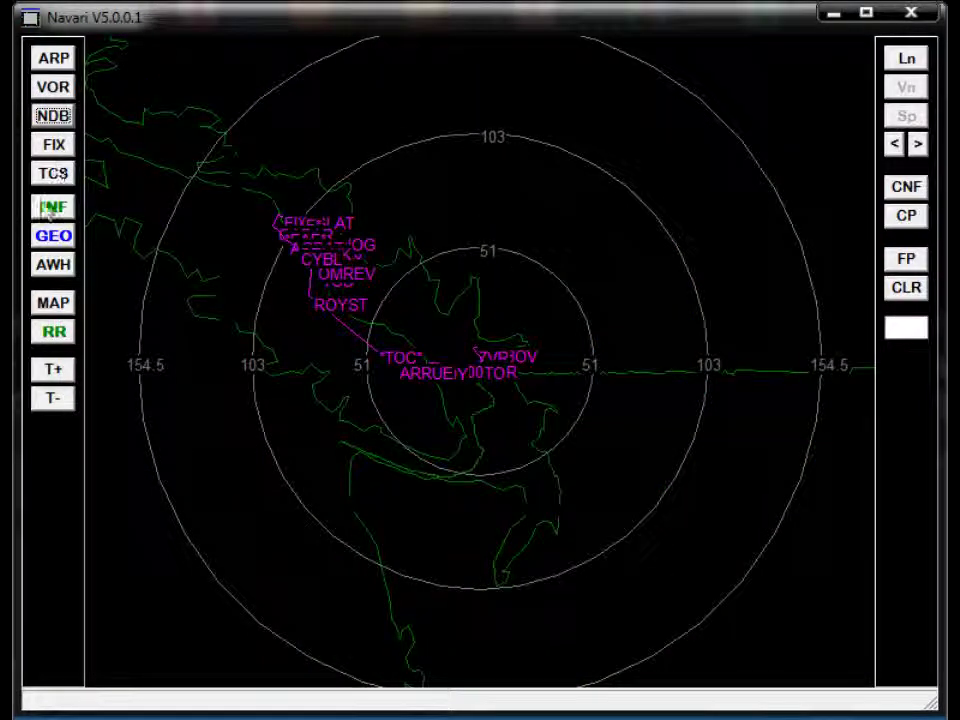
# Recentre the map along the route, then switch to the RouteFinder page in Firefox.
pyautogui.scroll(1, 237, 320)
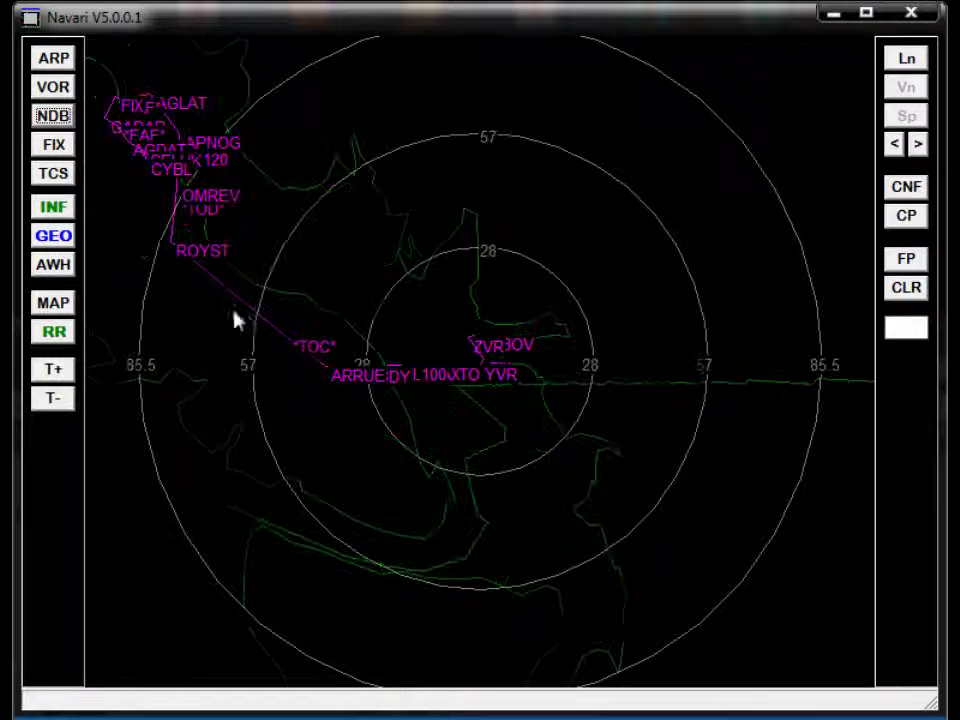
pyautogui.scroll(1, 237, 320)
pyautogui.click(289, 321)
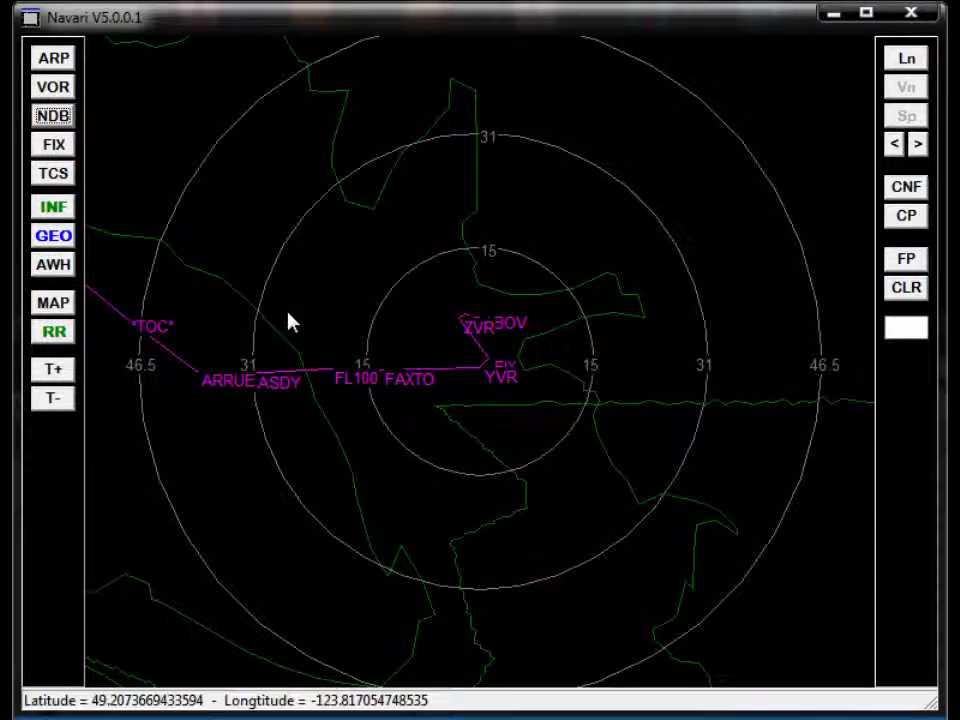
pyautogui.click(289, 209)
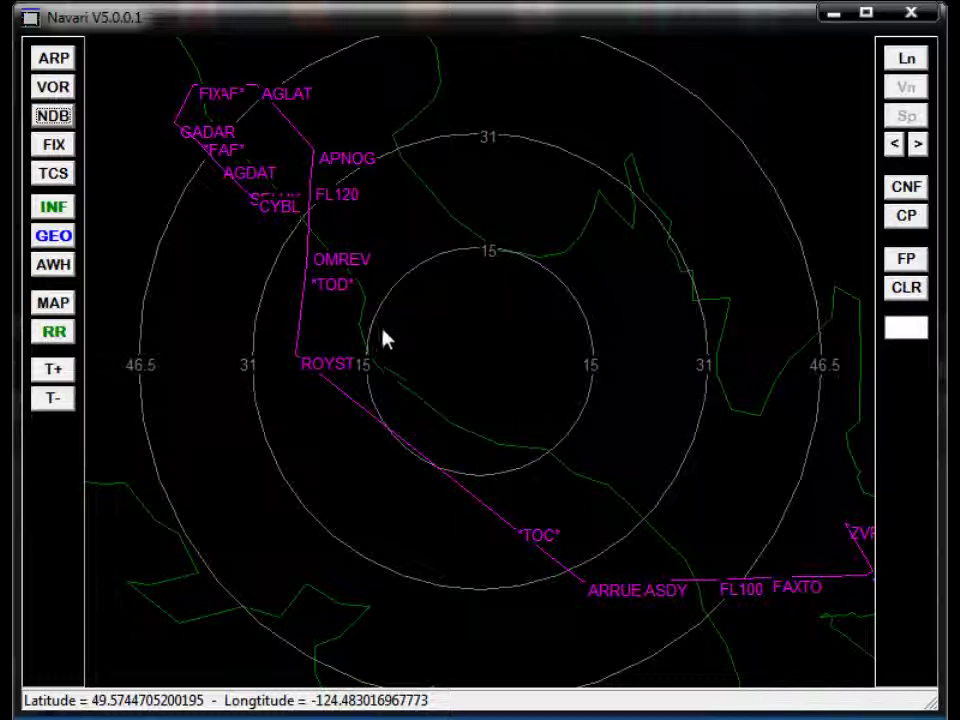
pyautogui.hotkey('alt', 'Tab')
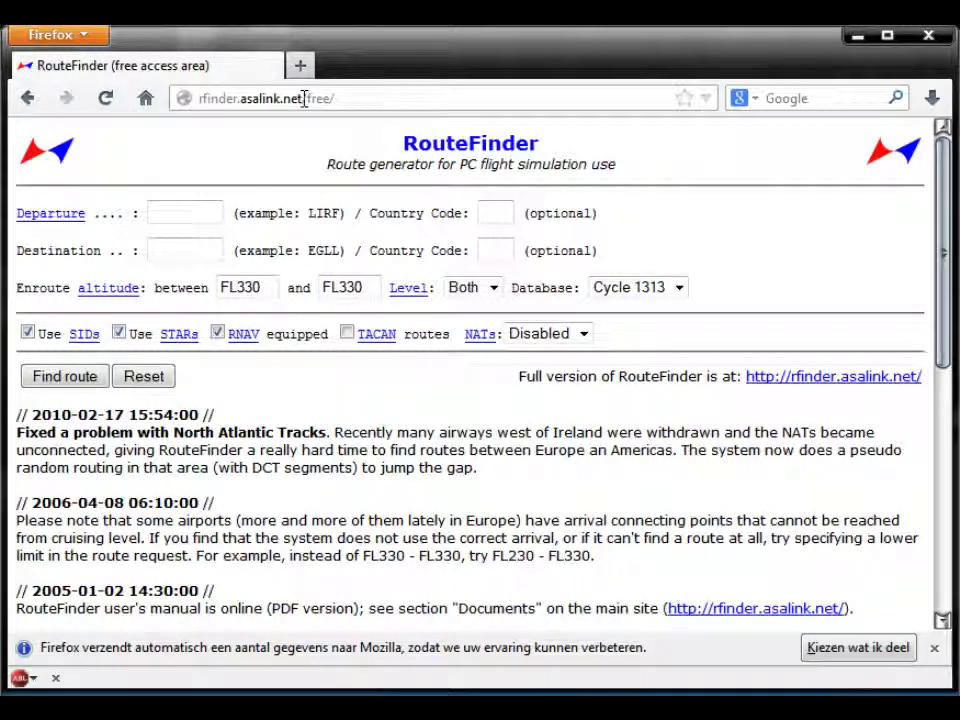
# Find a RouteFinder route from departure cyvr to destination cypr with cruise altitudes FL20 to FL330.
pyautogui.click(167, 214)
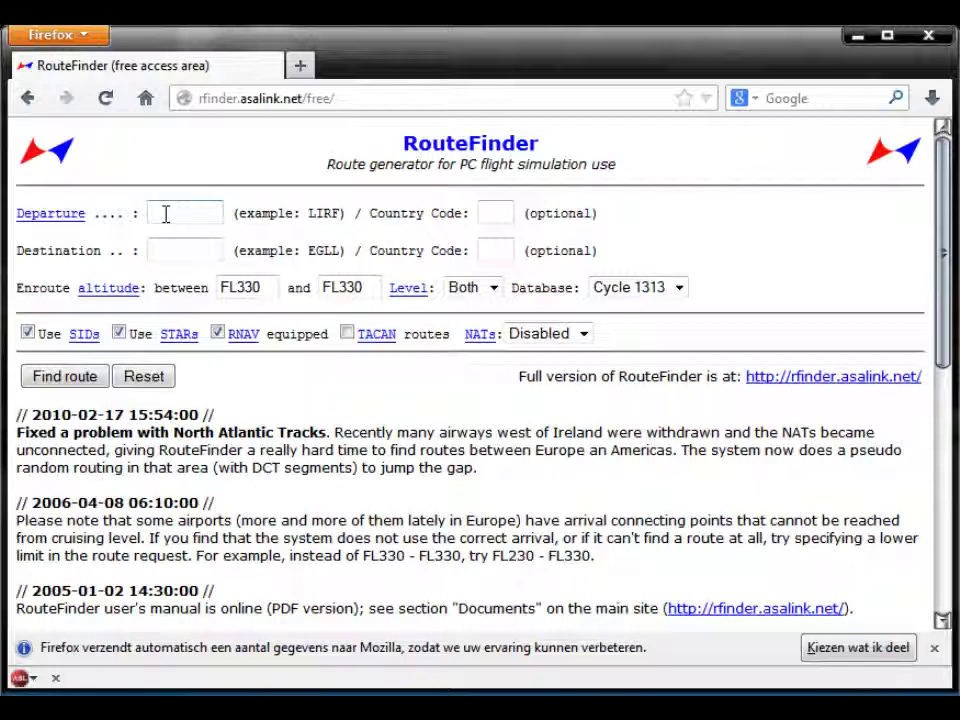
pyautogui.write('cyvr')
pyautogui.press('Tab')
pyautogui.press('Tab')
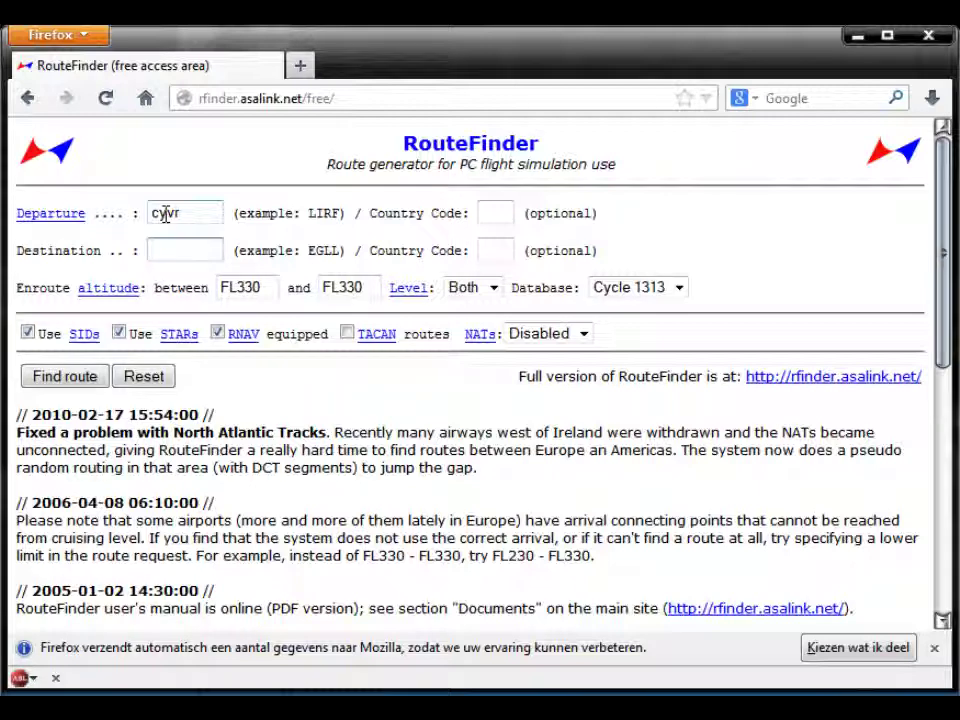
pyautogui.write('cypr')
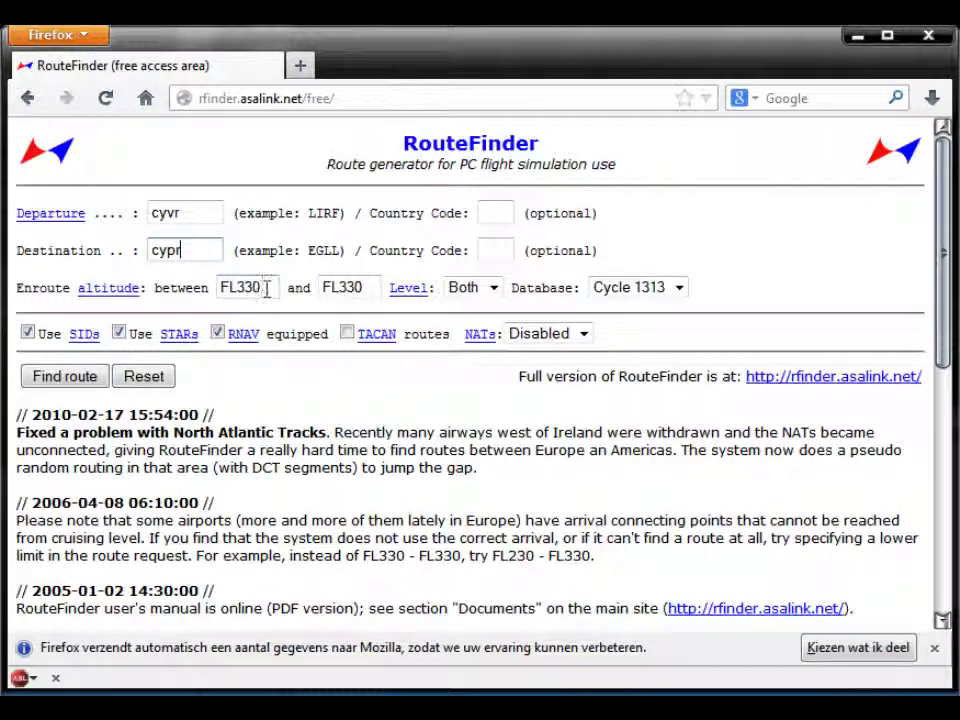
pyautogui.moveTo(261, 288); pyautogui.dragTo(240, 290)
pyautogui.write('20')
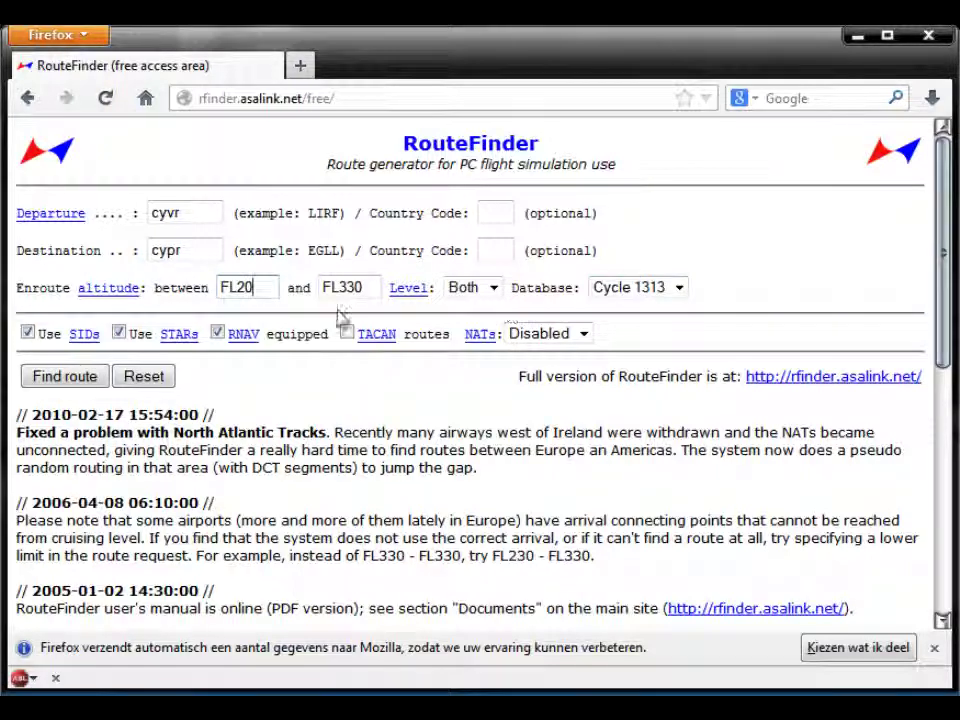
pyautogui.click(65, 378)
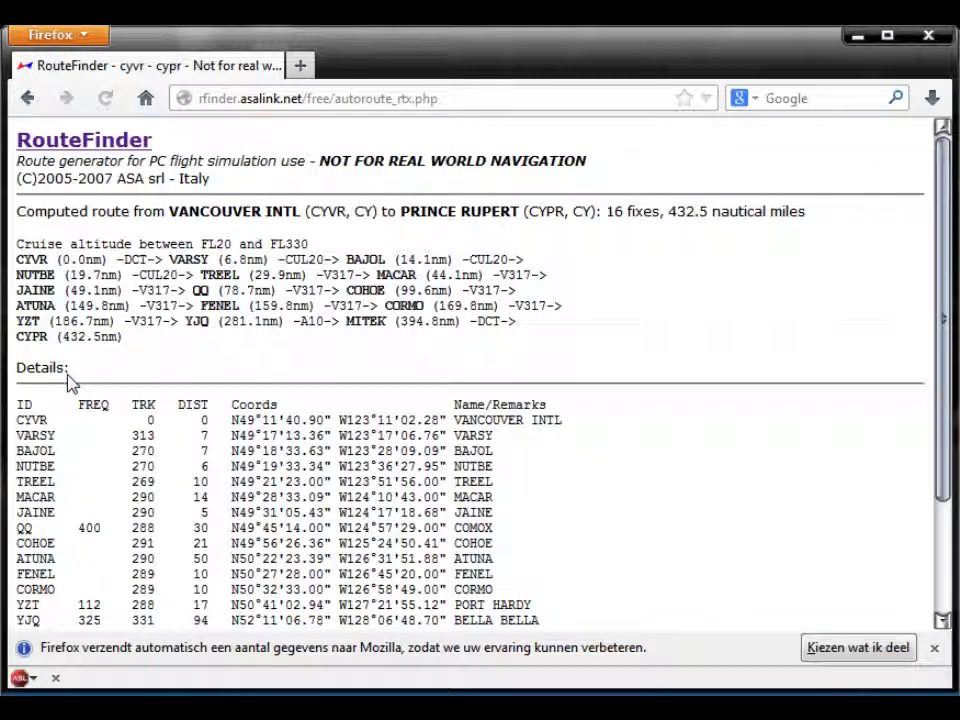
# Copy the route string CYVR DCT VARSY CUL20 TREEL V317 YJQ A10 MITEK DCT CYPR into Navari's clipboard.
pyautogui.scroll(-3, 195, 460)
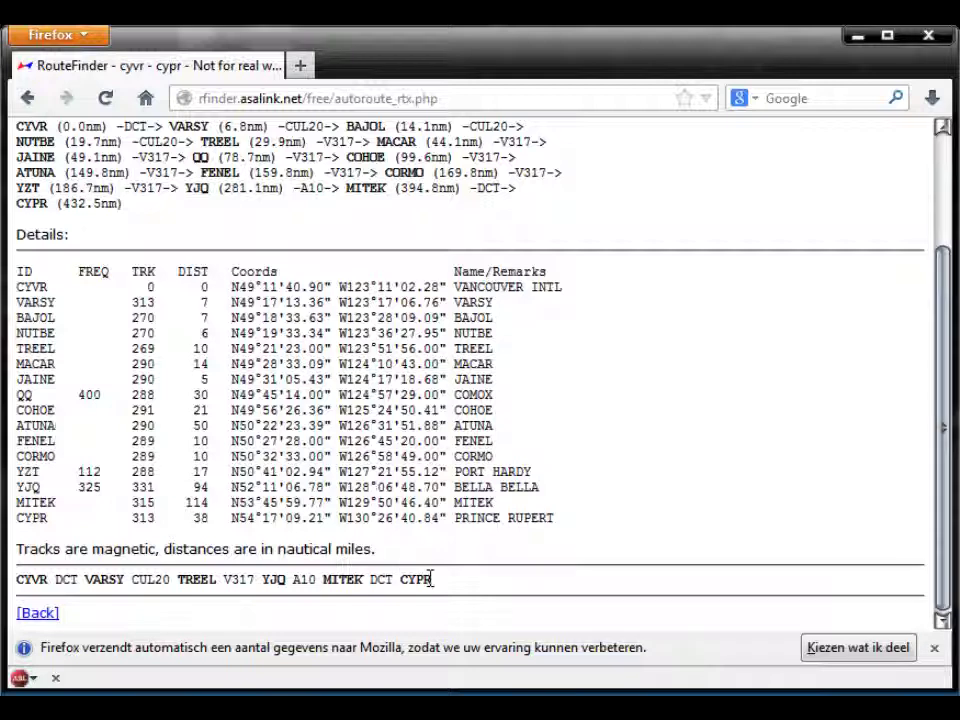
pyautogui.tripleClick(30, 580)
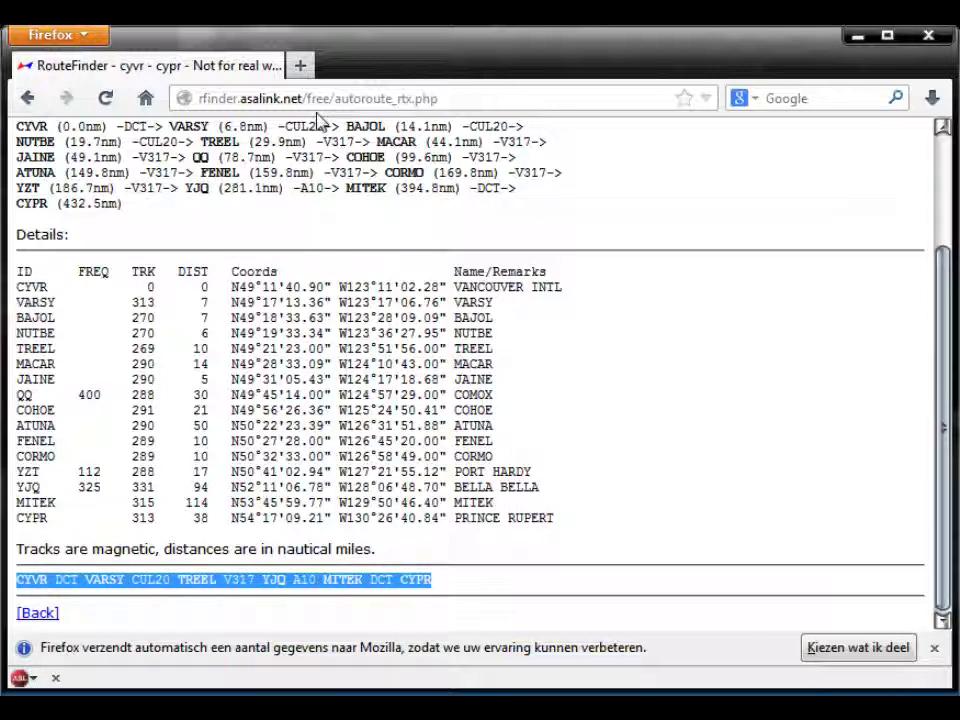
pyautogui.hotkey('alt', 'Tab')
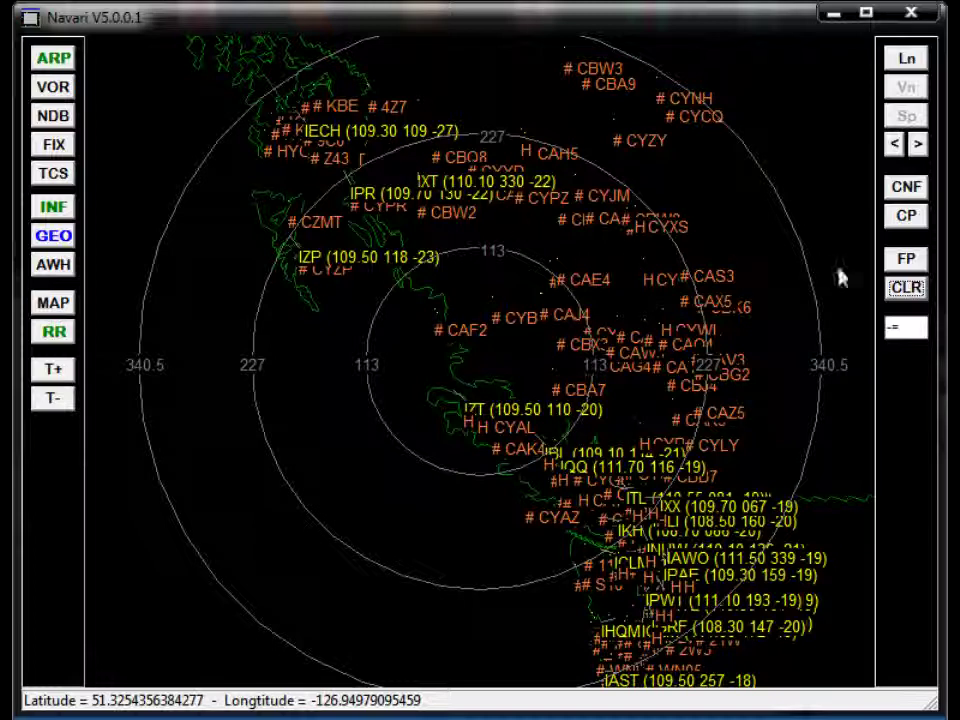
# Import the copied route into Navari's flight plan, replacing the pre-filled route string.
pyautogui.click(904, 264)
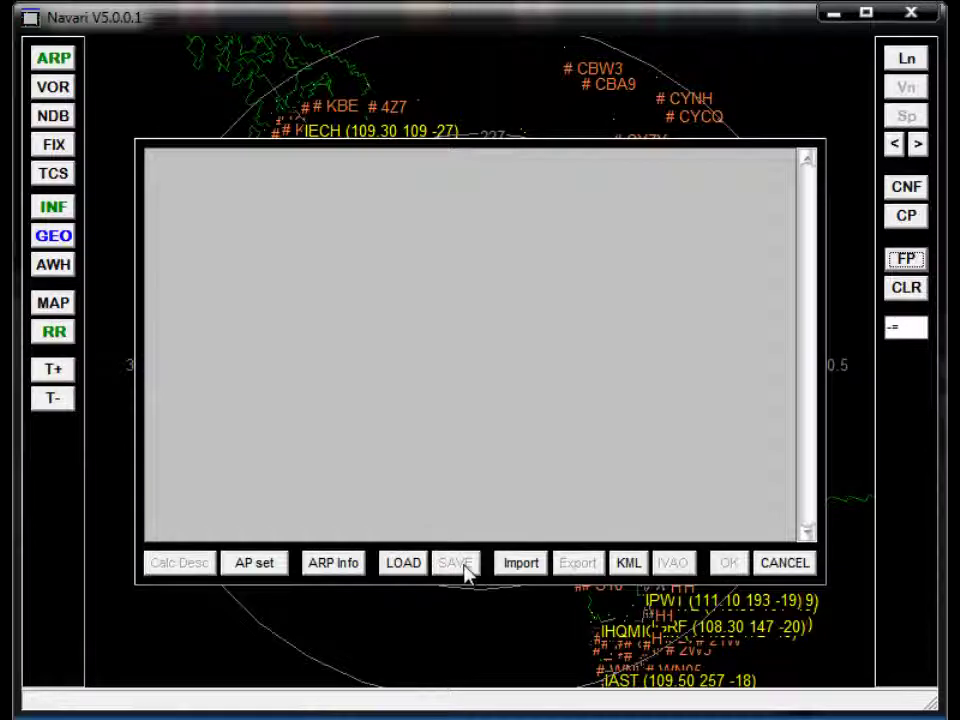
pyautogui.click(522, 563)
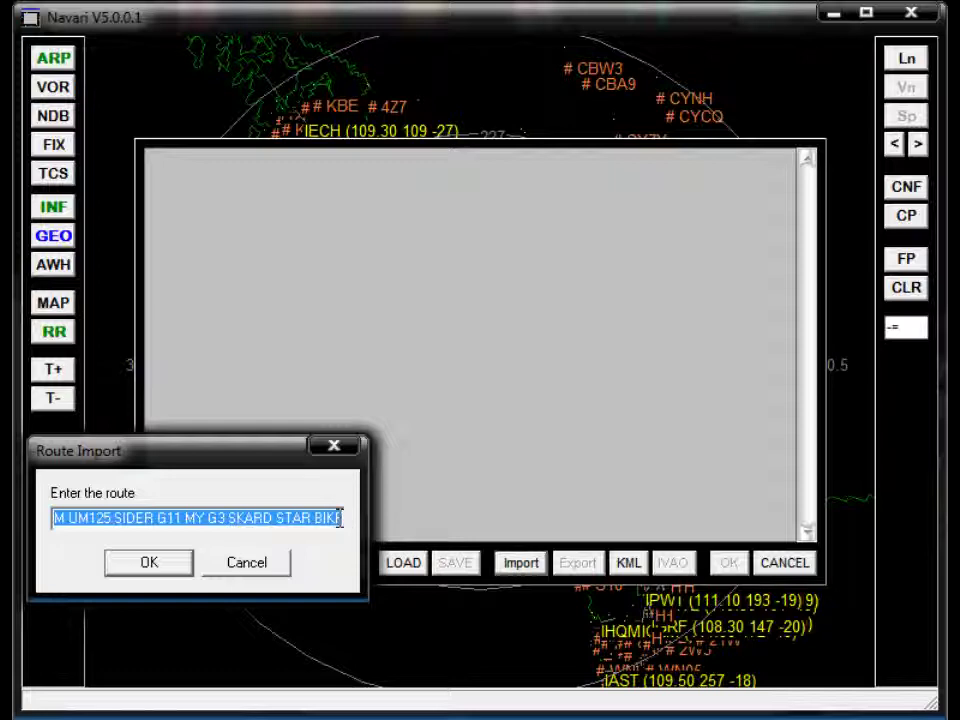
pyautogui.hotkey('ctrl', 'v')
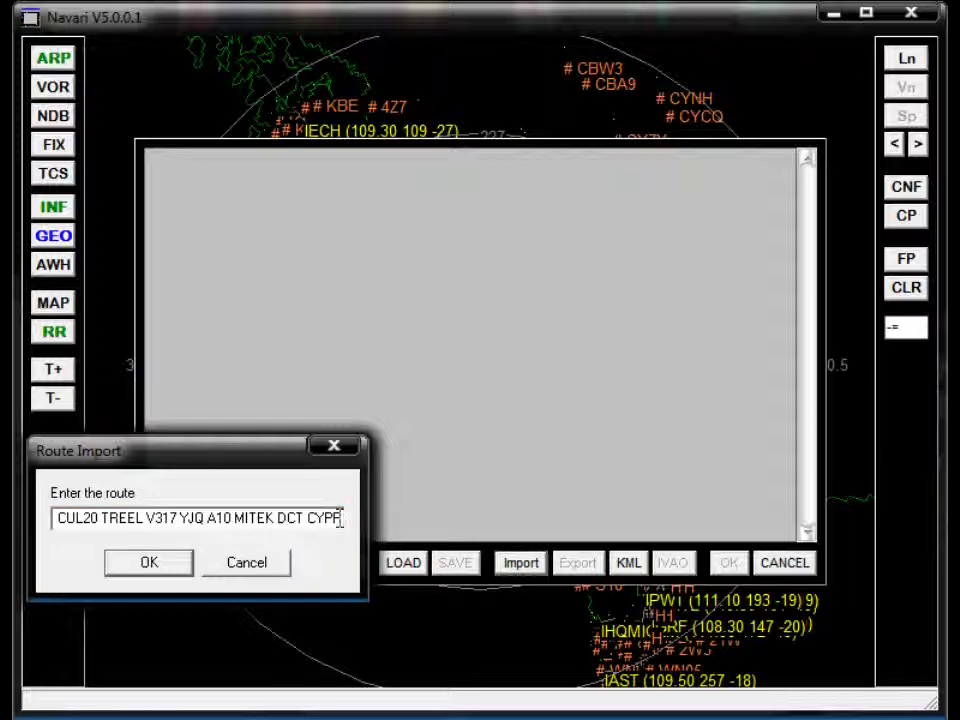
pyautogui.click(140, 568)
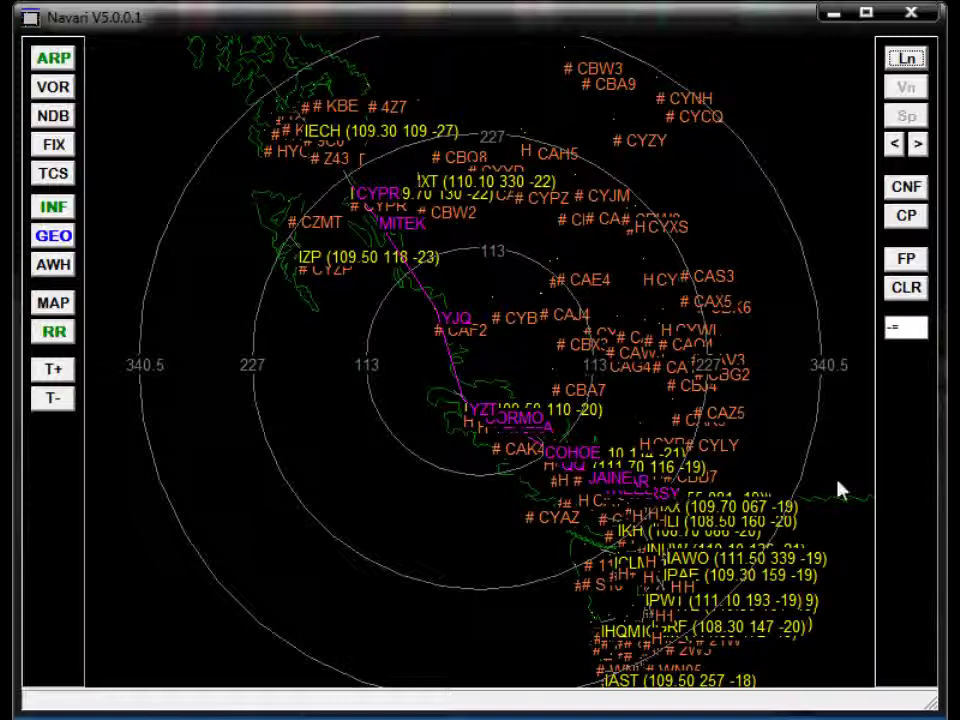
# Check and accept the autopilot cruise/descent settings, then show CYPR's IPR ILS/DME 13 approach info.
pyautogui.click(617, 500)
pyautogui.scroll(5, 529, 454)
pyautogui.scroll(2, 336, 229)
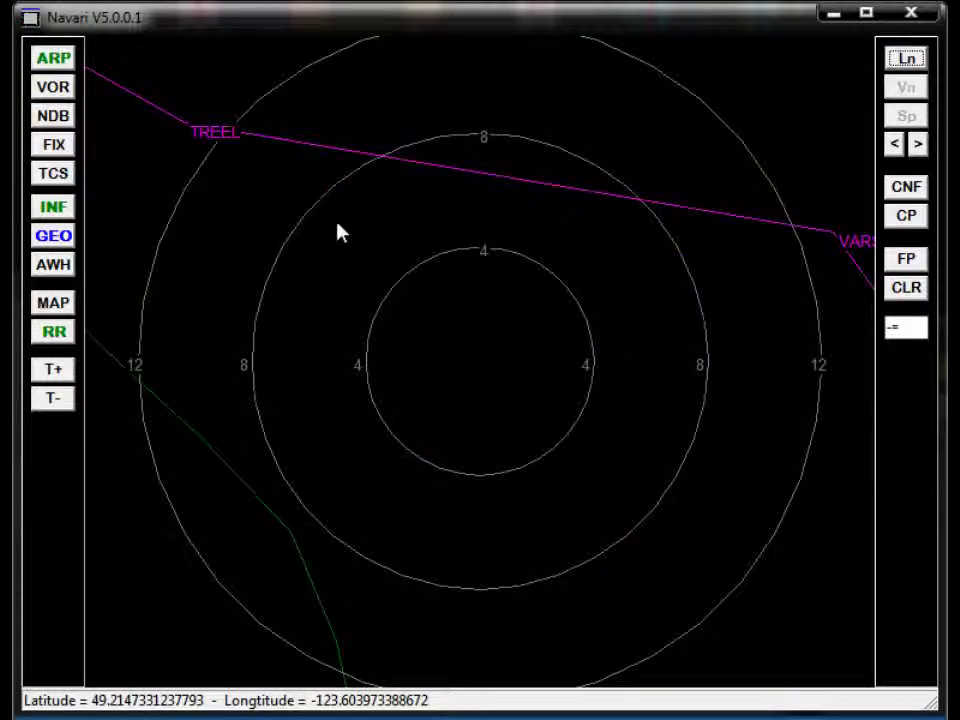
pyautogui.click(906, 259)
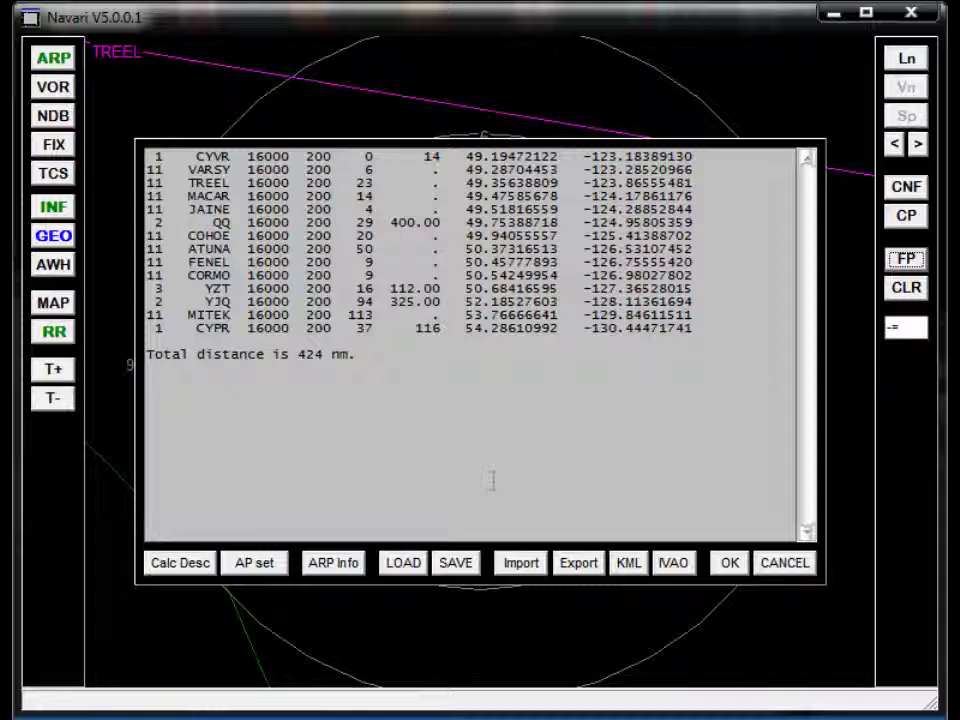
pyautogui.click(254, 563)
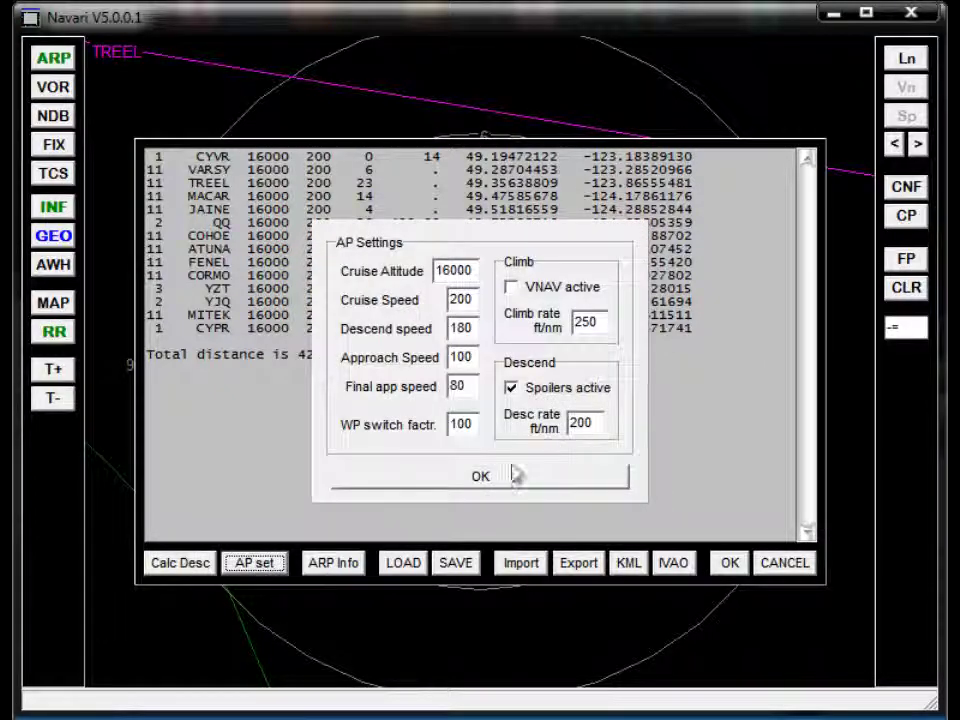
pyautogui.click(506, 476)
pyautogui.click(336, 566)
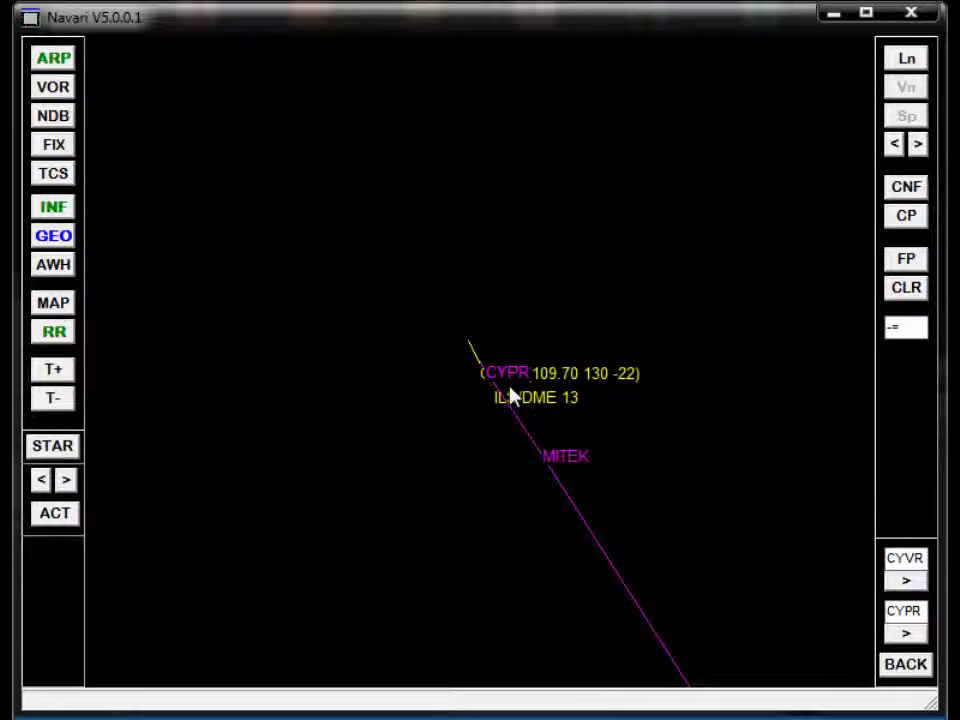
# Centre the map on CYPR and turn on the VOR, NDB and FIX layers.
pyautogui.scroll(2, 510, 395)
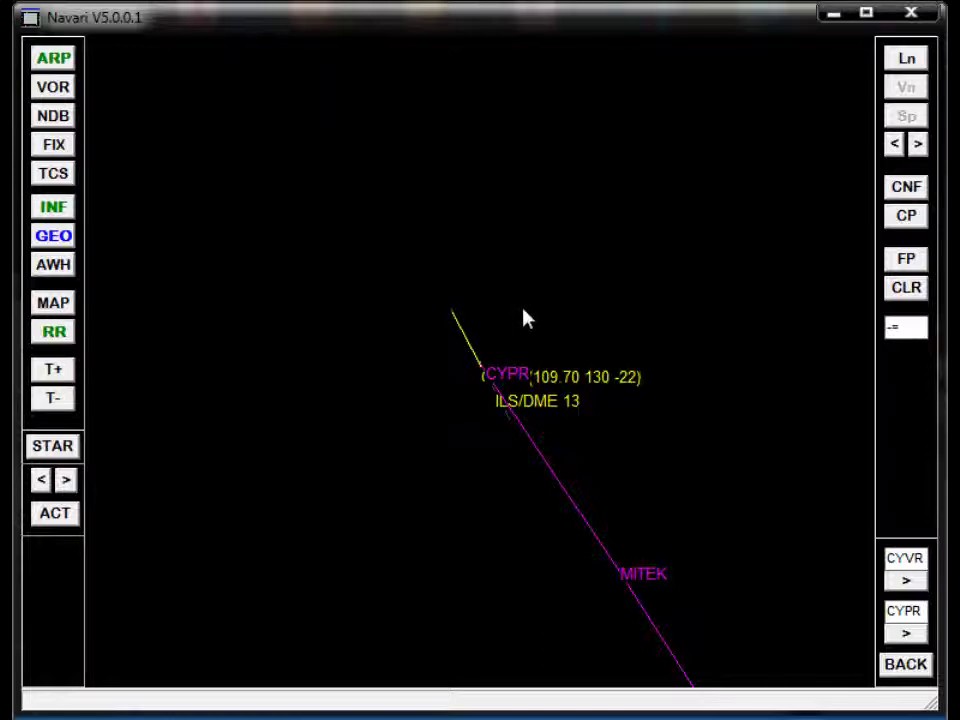
pyautogui.scroll(-1, 522, 311)
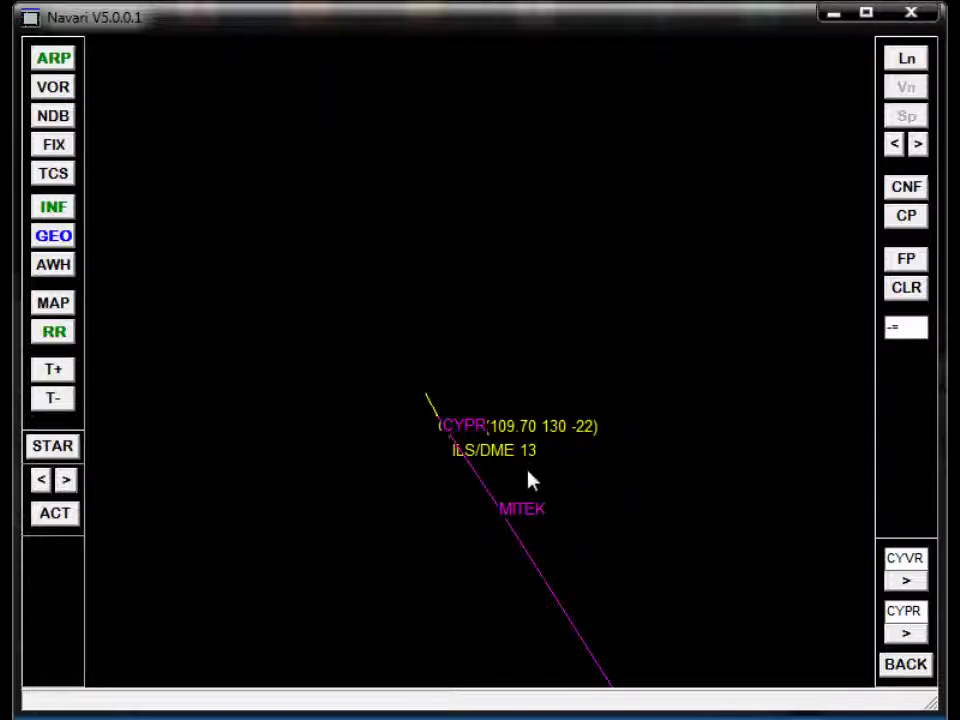
pyautogui.scroll(3, 527, 480)
pyautogui.scroll(-3, 437, 484)
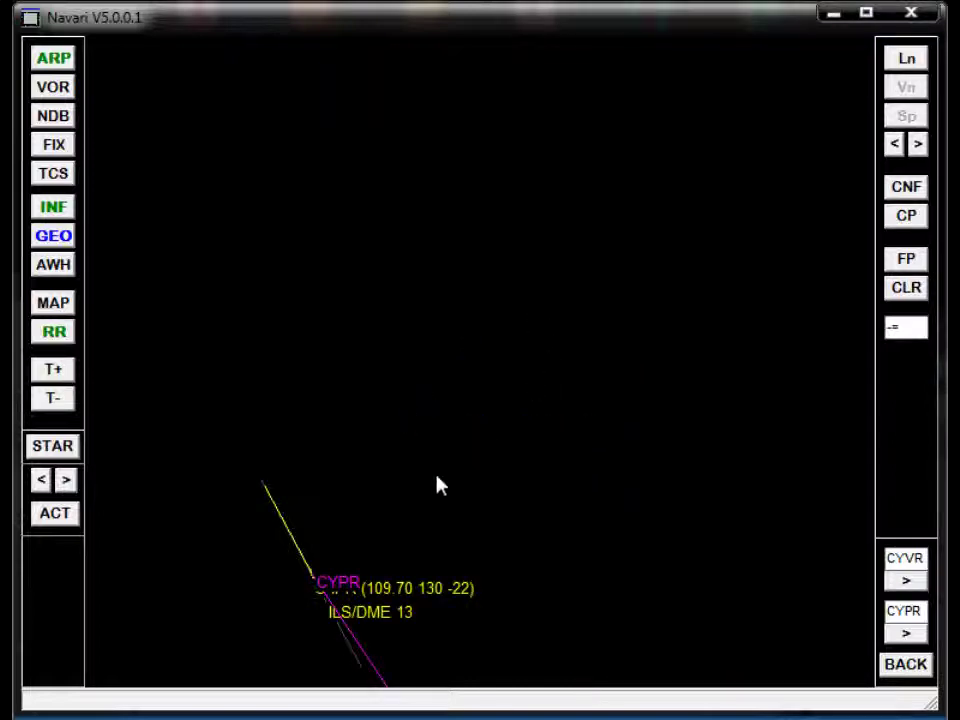
pyautogui.click(418, 486)
pyautogui.click(53, 87)
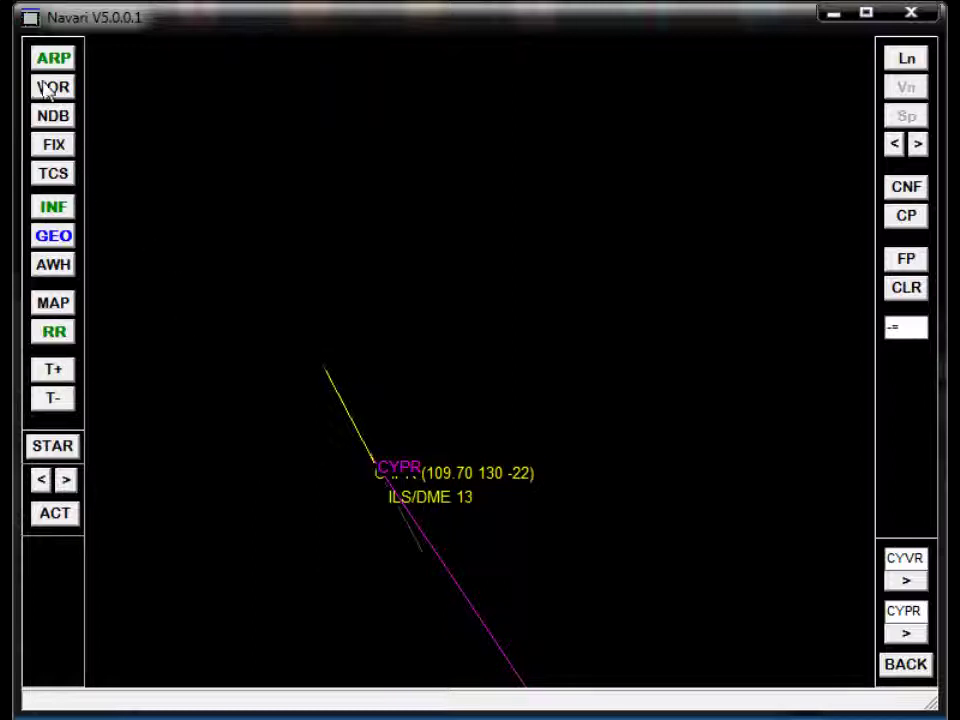
pyautogui.click(53, 116)
pyautogui.click(52, 146)
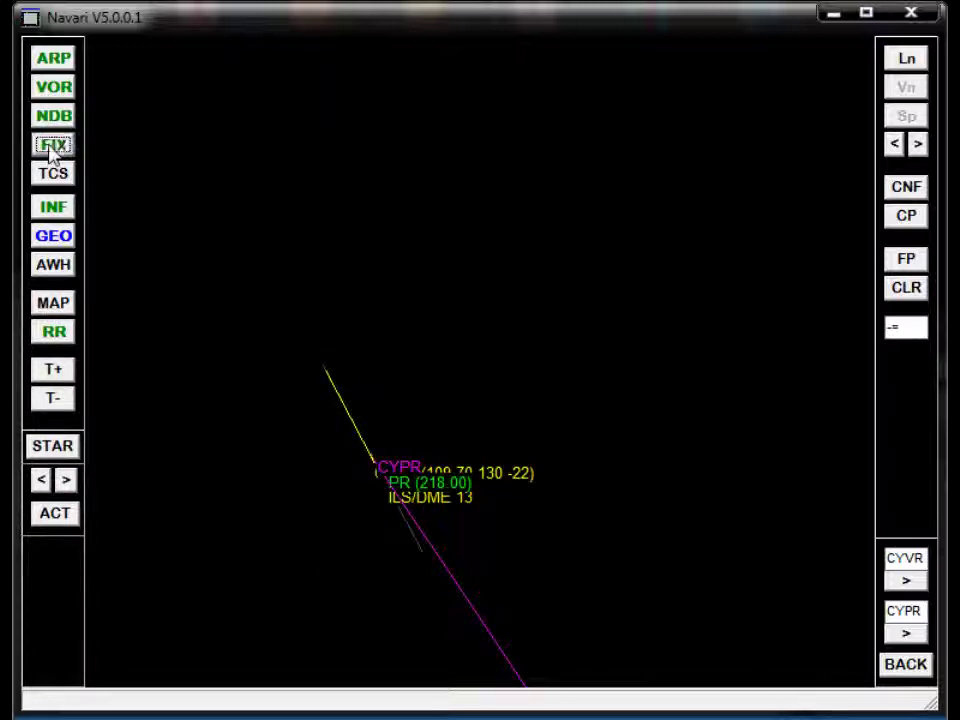
# Add two custom fixes north of CYPR plus ELVIL and TUGWL to the approach.
pyautogui.click(411, 328)
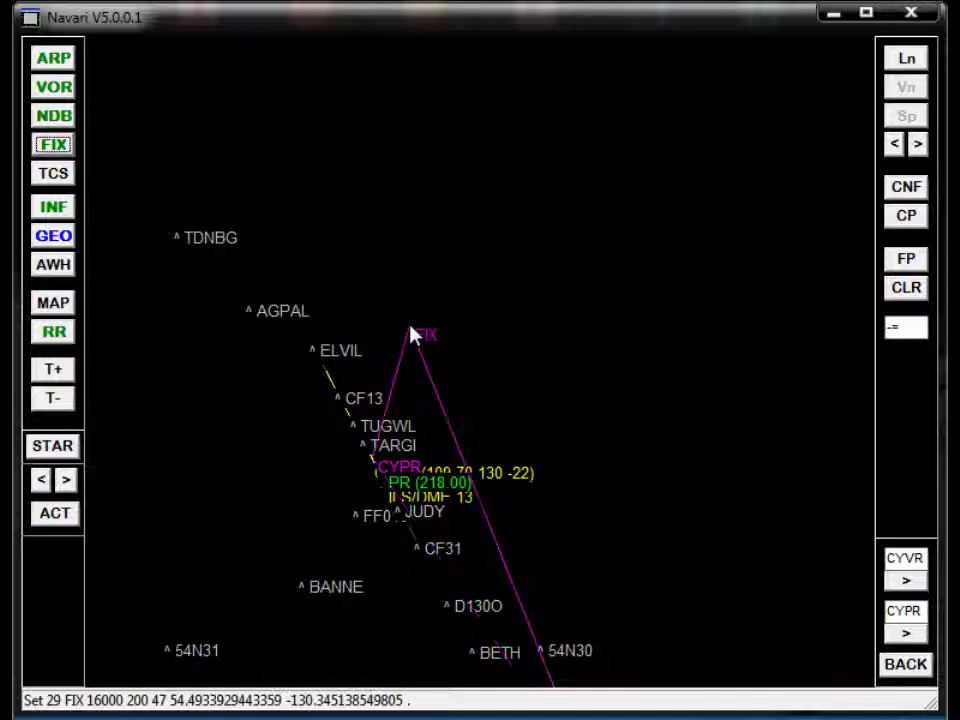
pyautogui.click(333, 296)
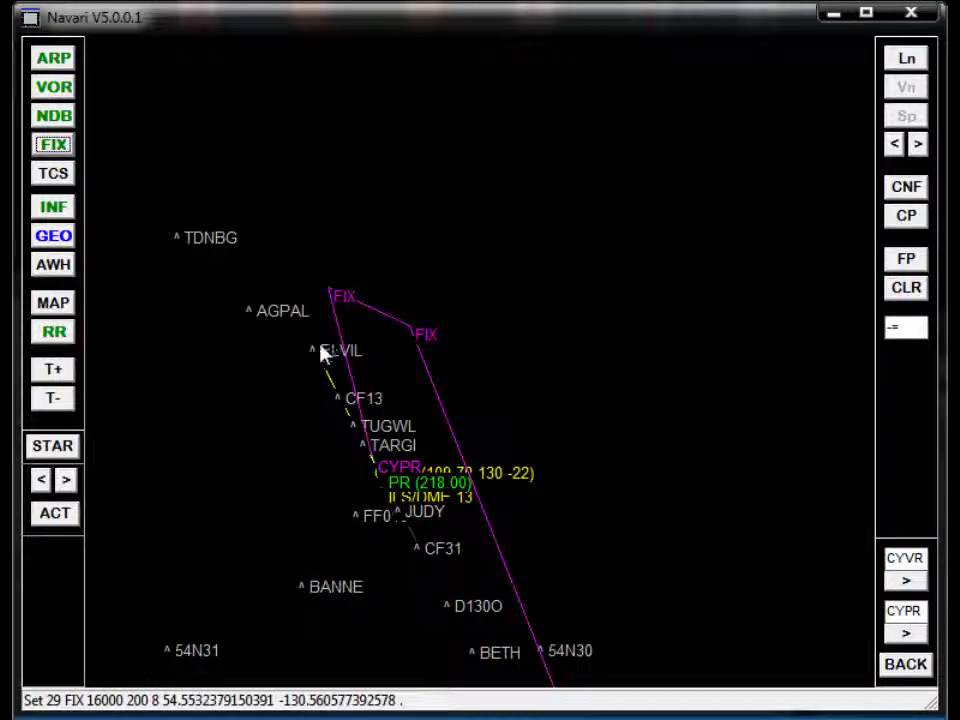
pyautogui.click(316, 356)
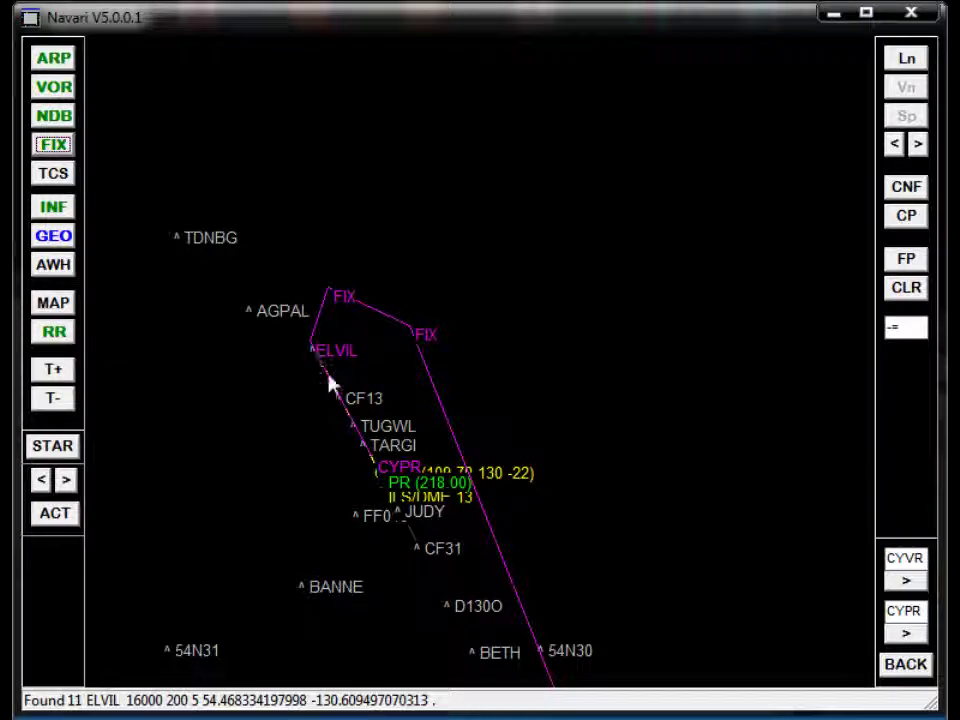
pyautogui.click(355, 434)
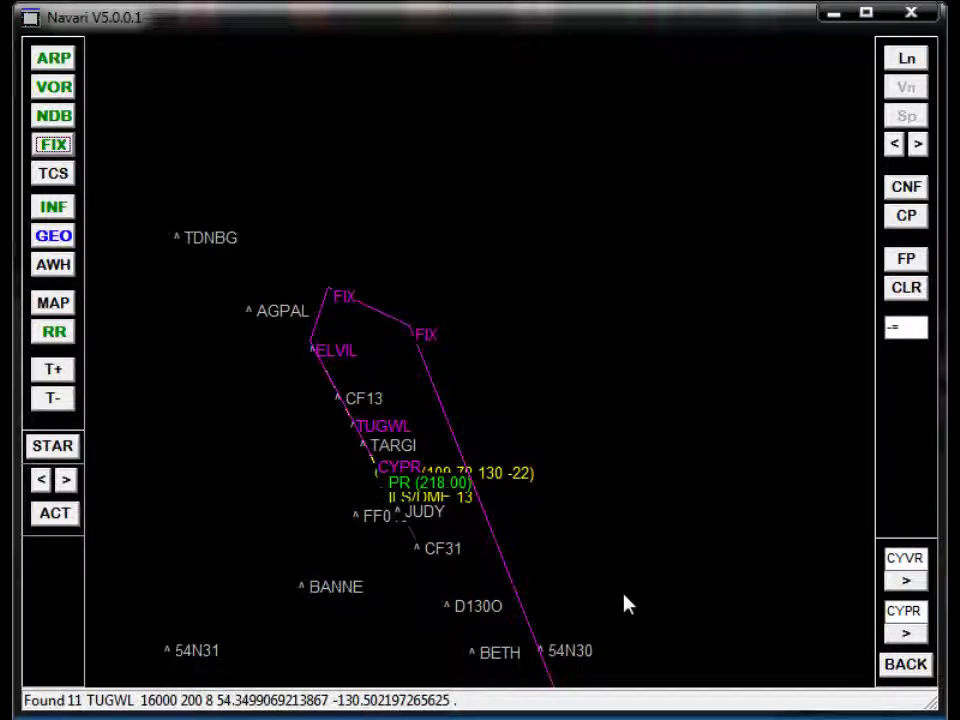
pyautogui.click(908, 632)
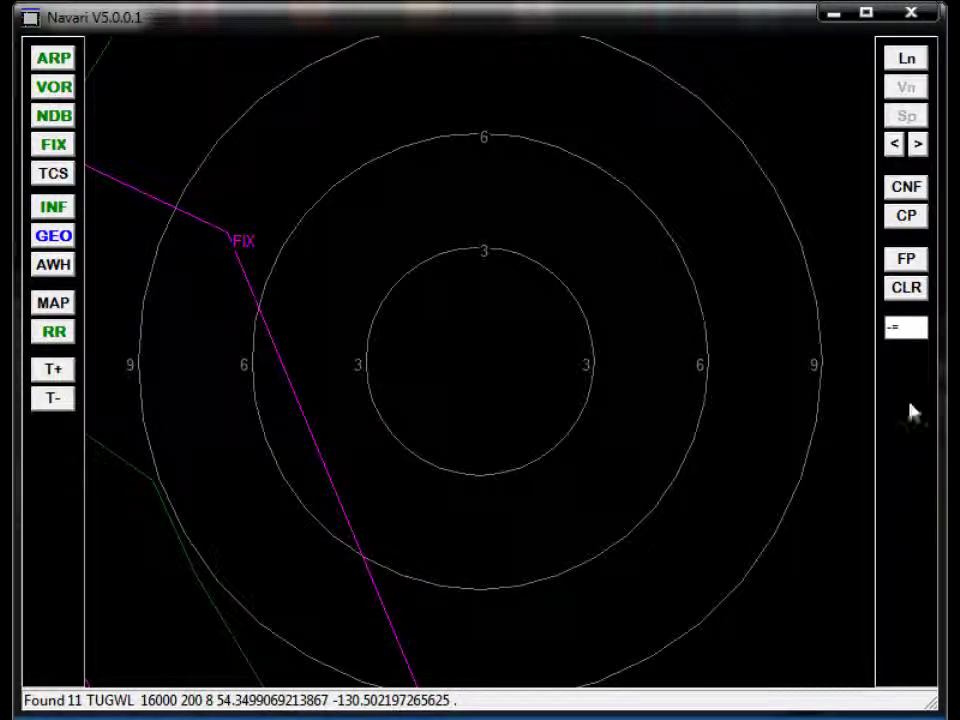
pyautogui.click(906, 259)
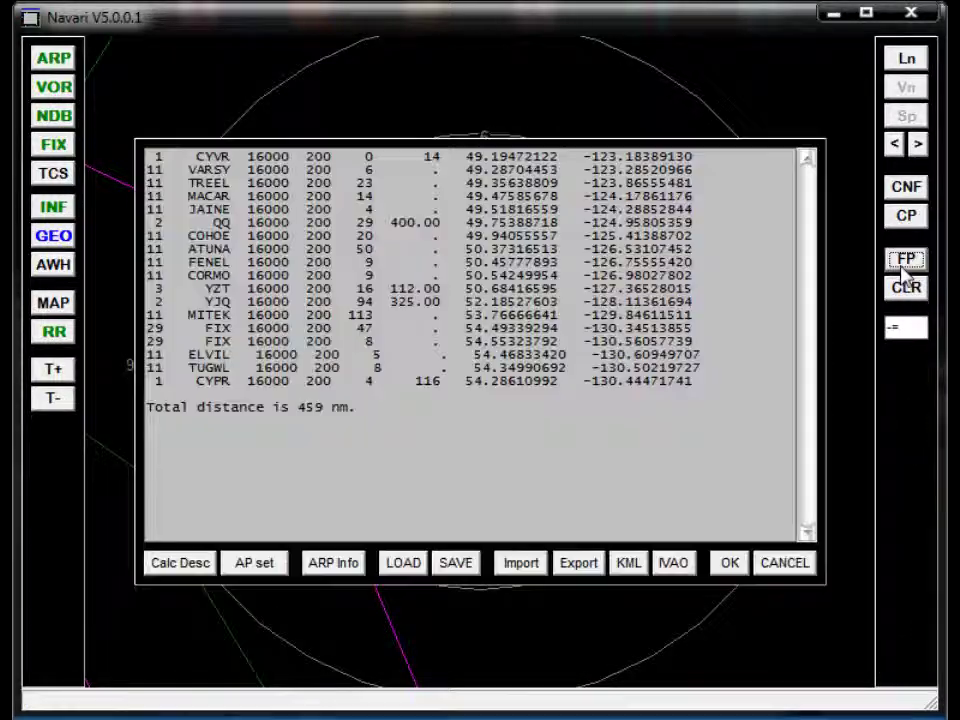
# Calculate the descent profile with TOC, TOD, IAF and FAF, then return to Firefox.
pyautogui.click(174, 575)
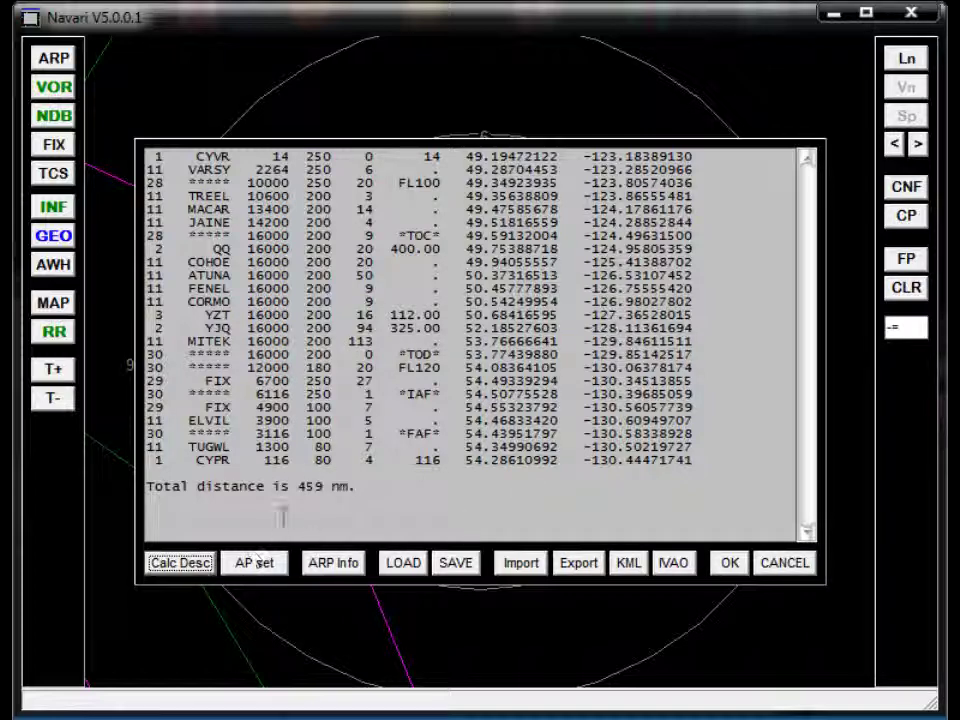
pyautogui.hotkey('alt', 'Tab')
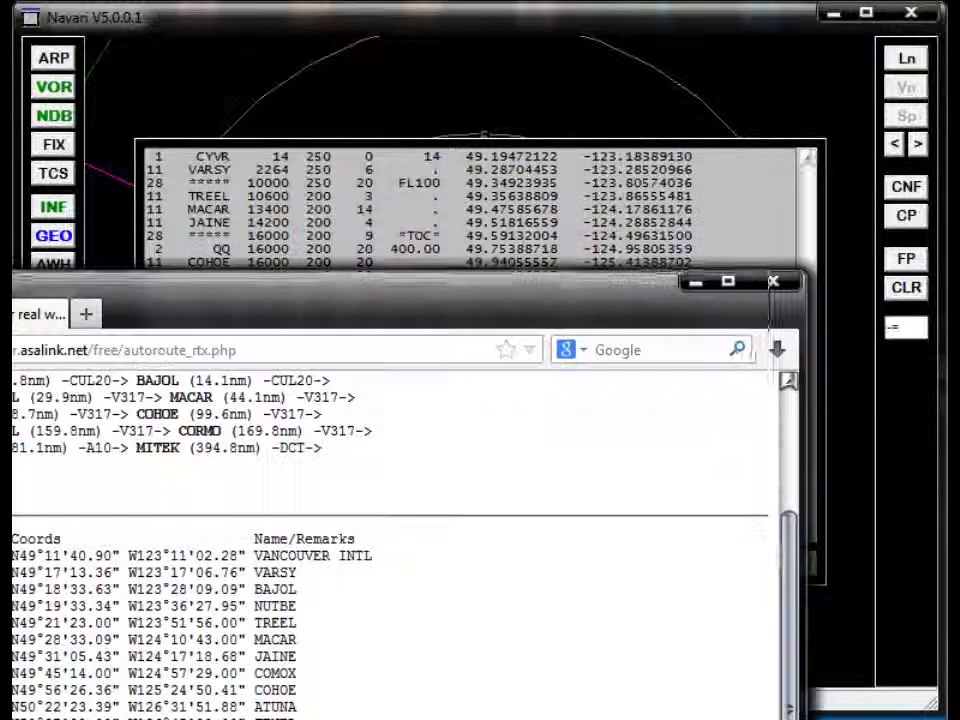